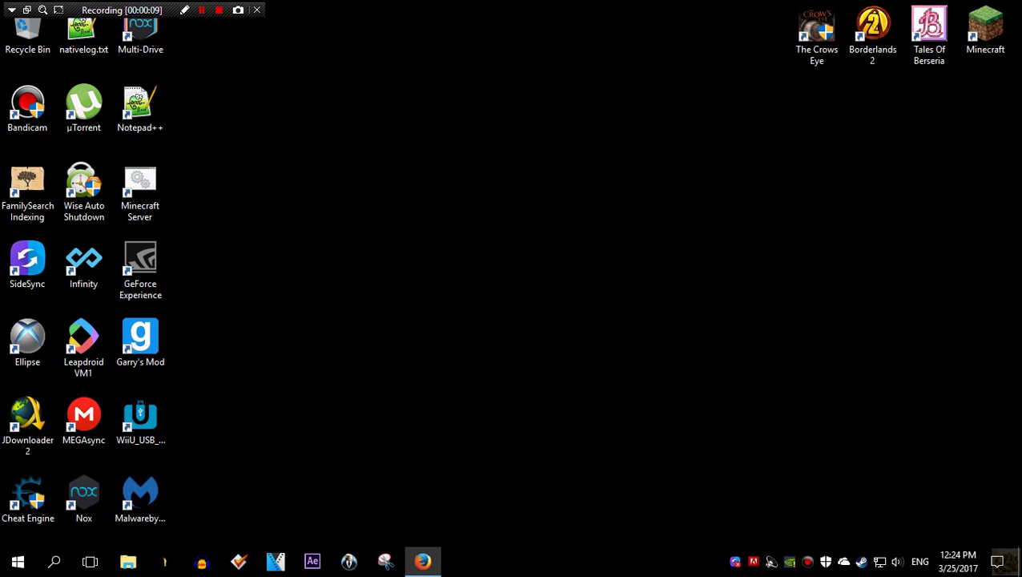
Switch to Firefox and close the leftover Minecraft Forum and Overlord mod pages
click(422, 561)
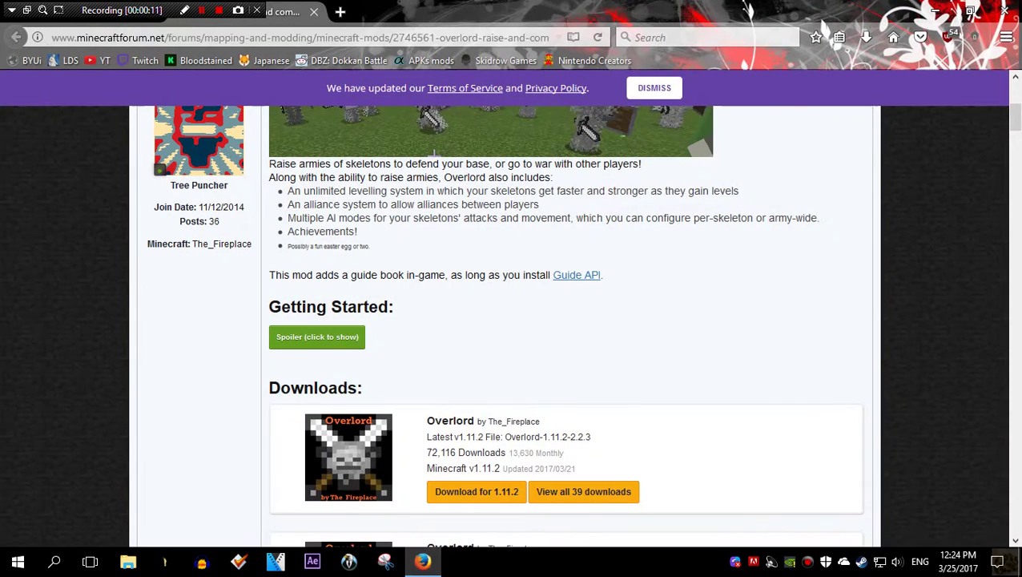
click(314, 11)
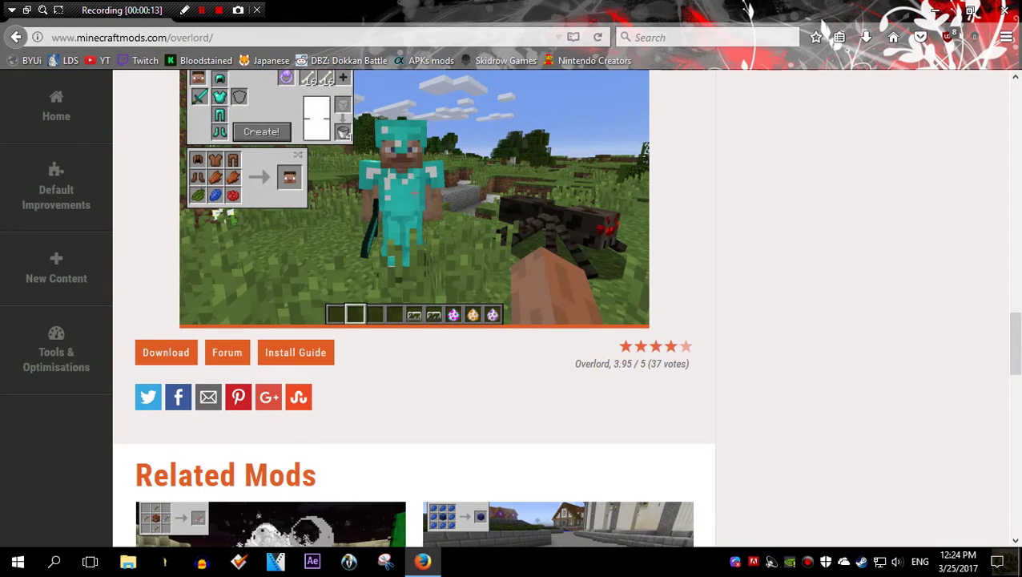
click(156, 18)
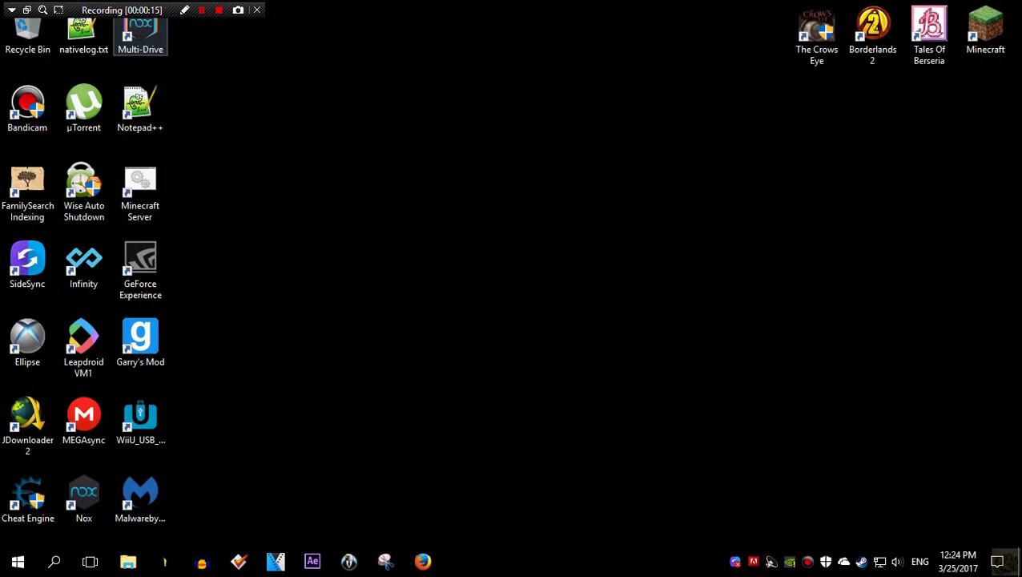
Search the web for "minecraft forge" in Firefox and open the files.minecraftforge.net site
click(422, 561)
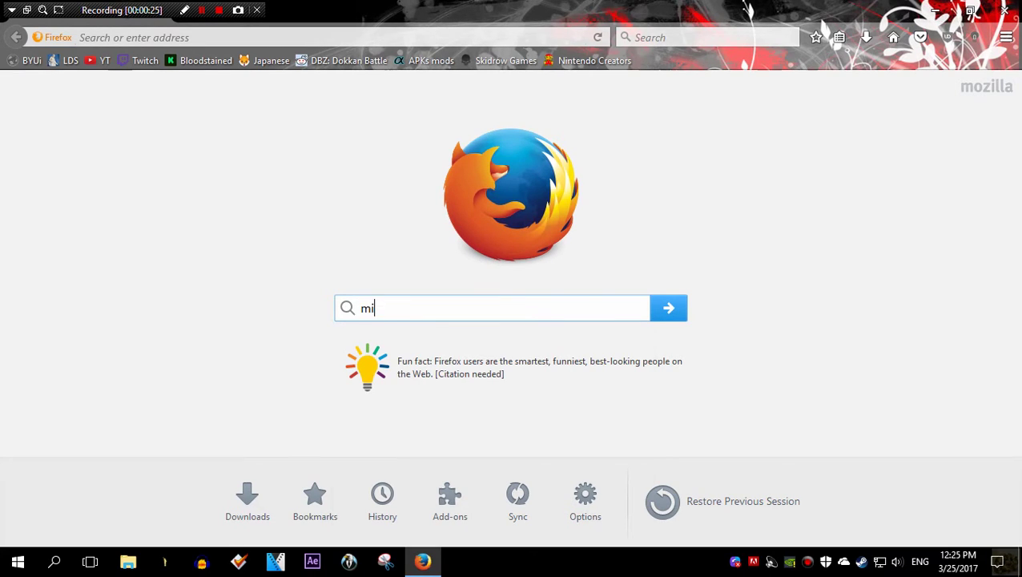
text(minecraft forge)
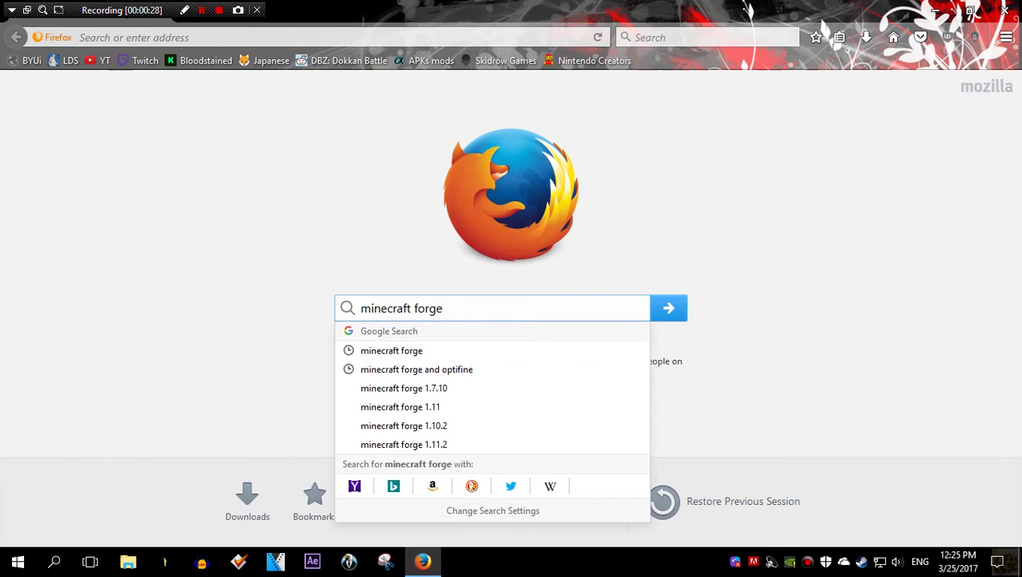
key(Return)
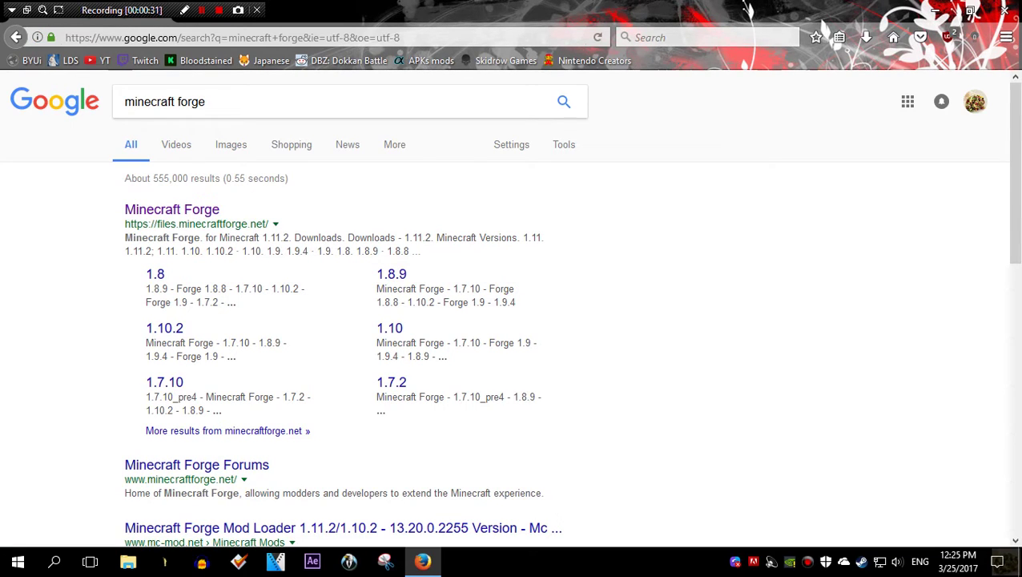
click(171, 209)
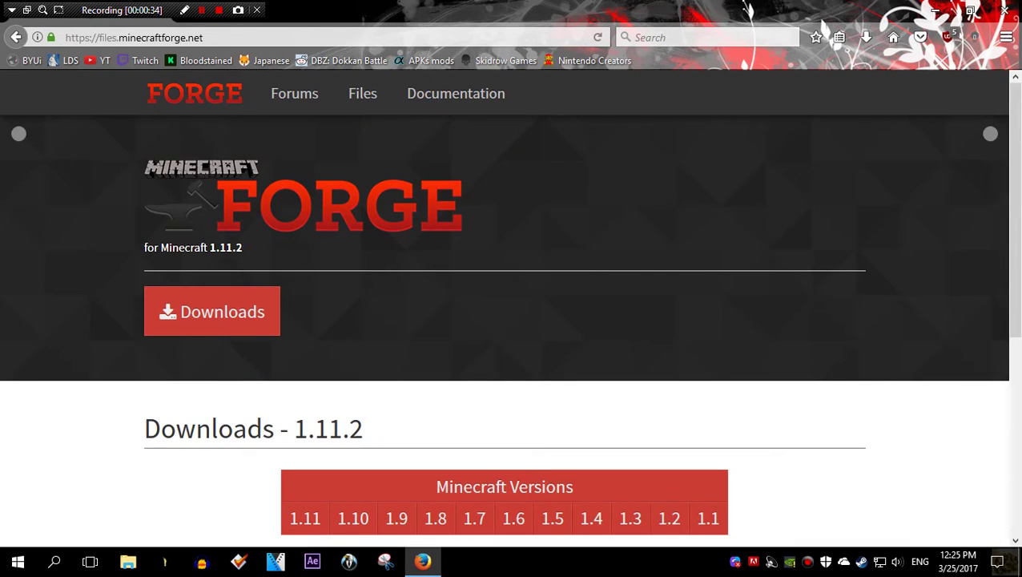
Download the recommended Forge 1.11.2 - 13.20.0.2228 installer, skipping the advertisement page and saving the file
scroll(511, 320, down, 3)
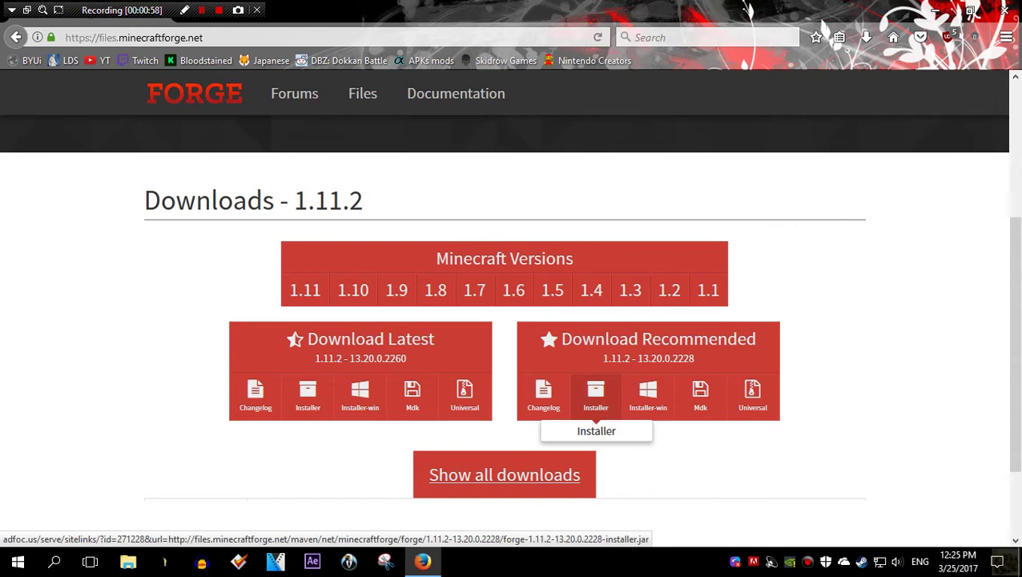
click(595, 396)
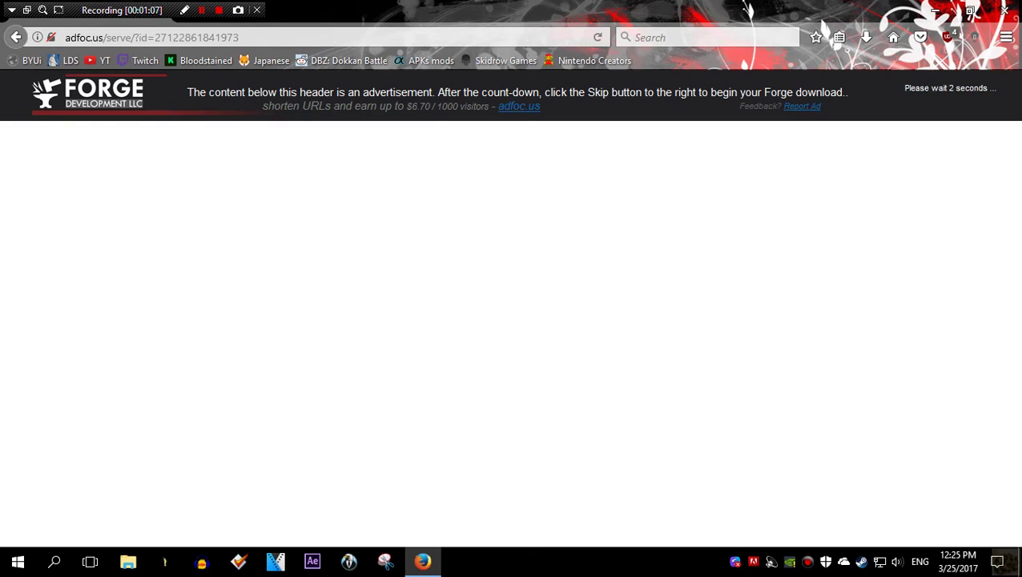
click(941, 96)
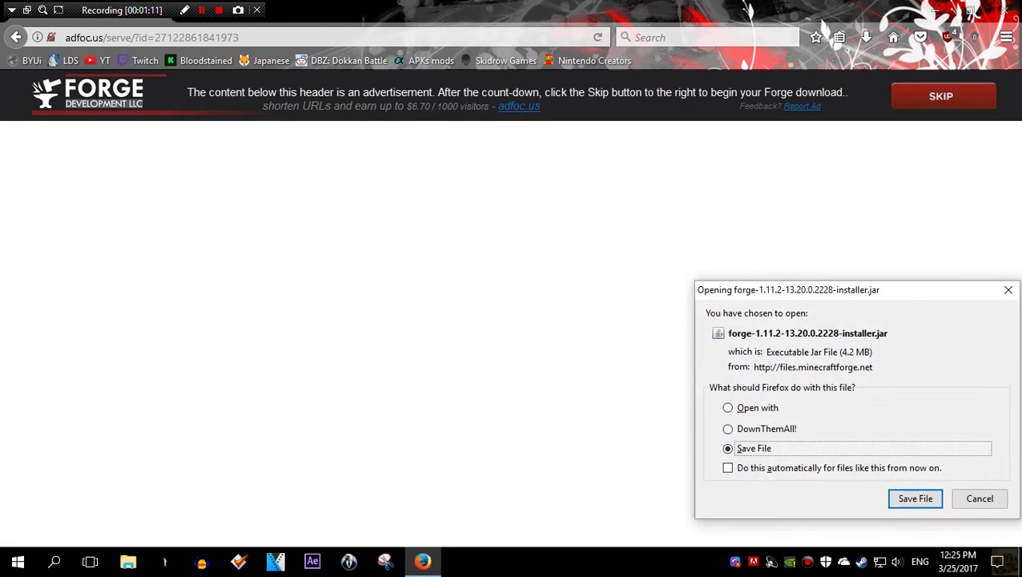
key(Return)
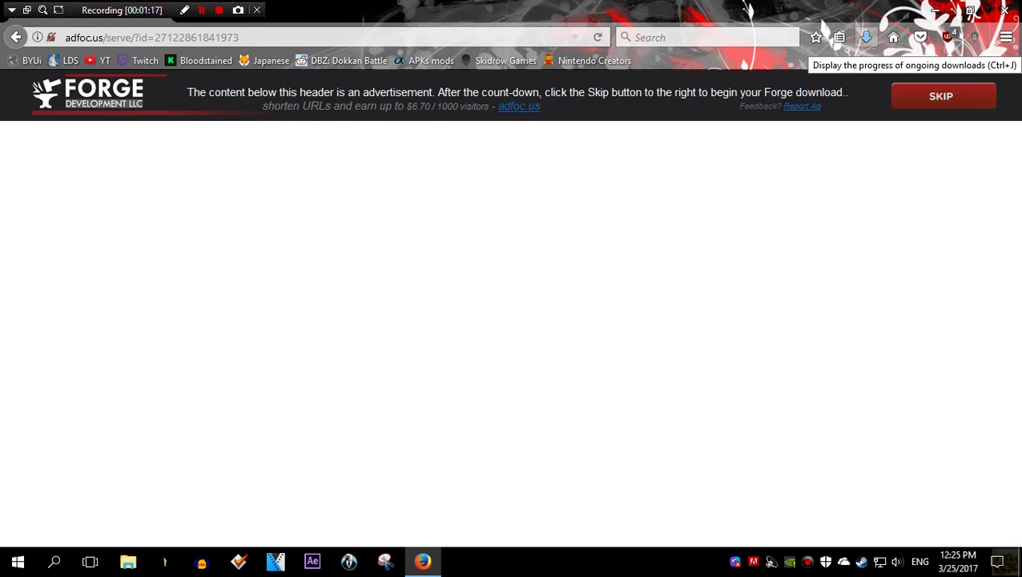
Run the downloaded forge-1.11.2-13.20.0.2228-installer.jar with Install client, and close the Downloads folder
click(865, 38)
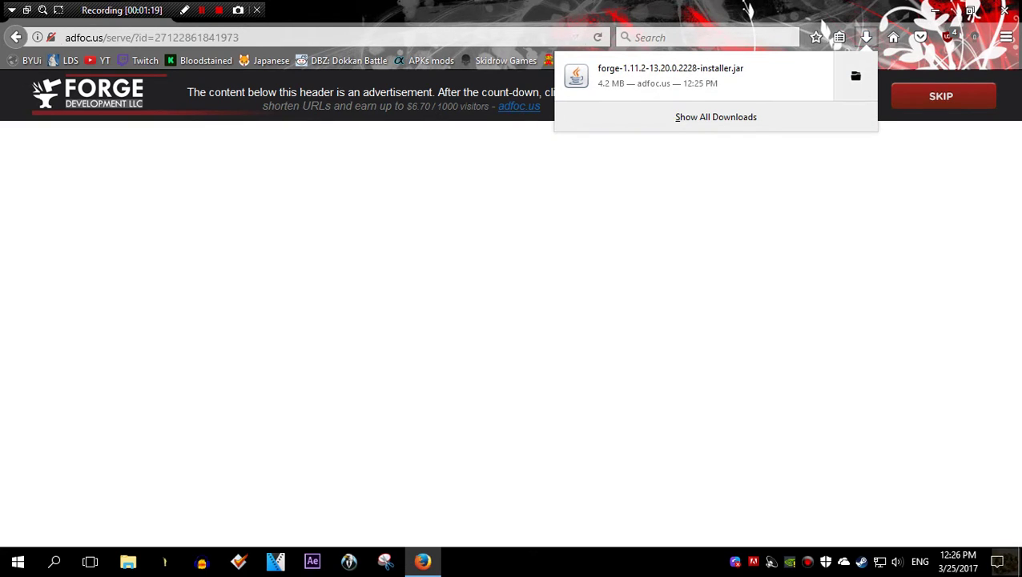
click(856, 75)
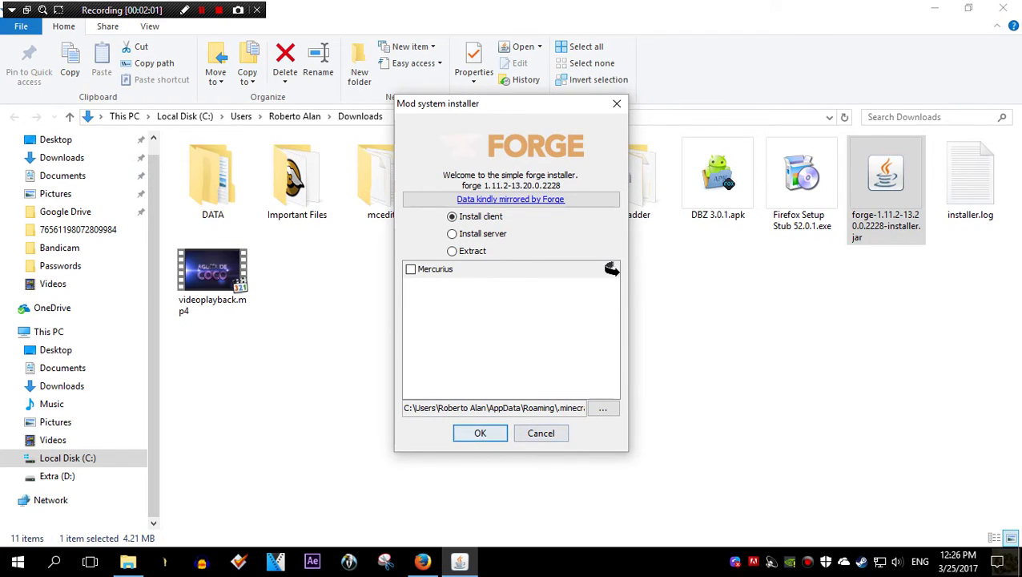
key(Return)
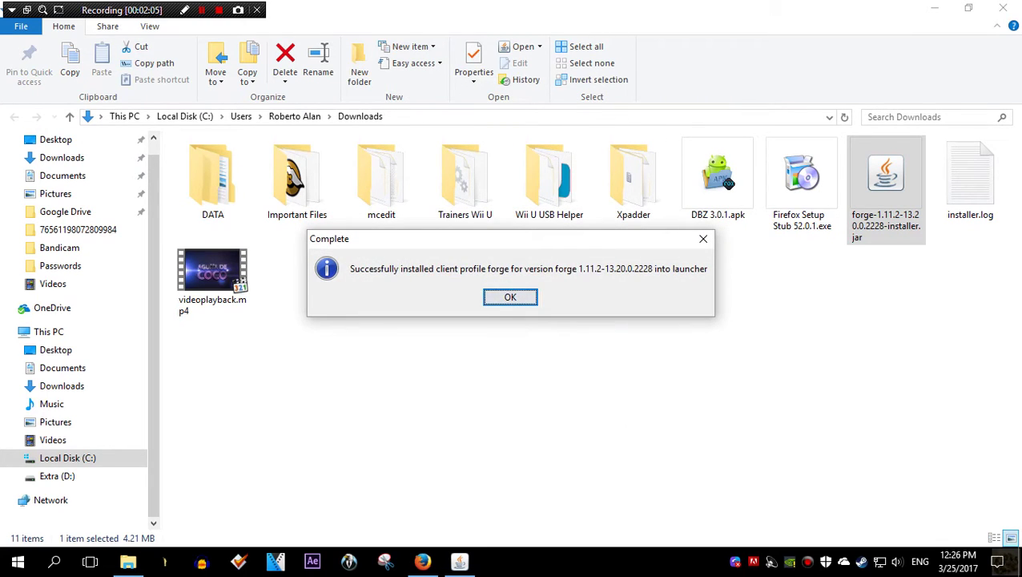
key(Return)
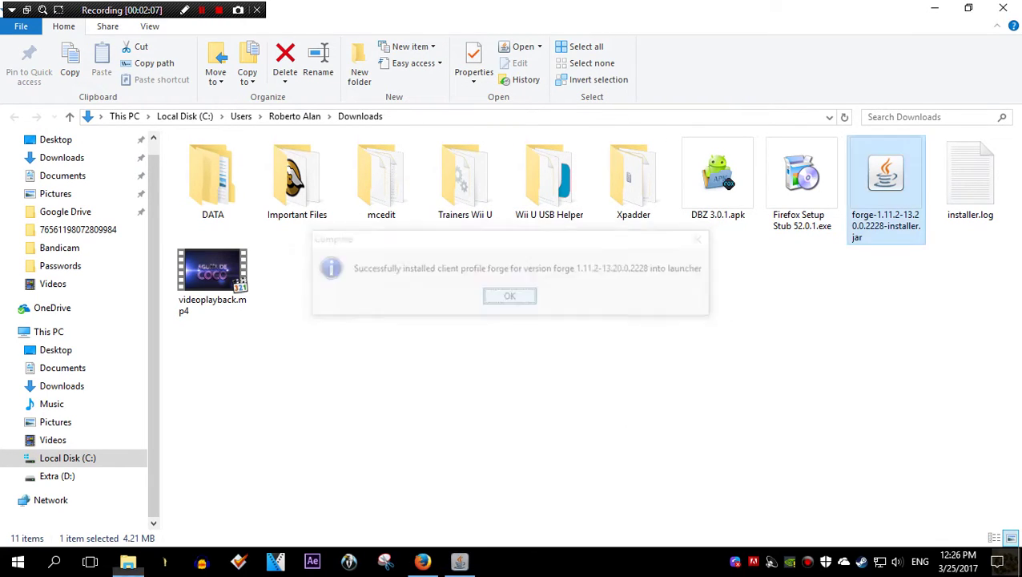
click(1003, 8)
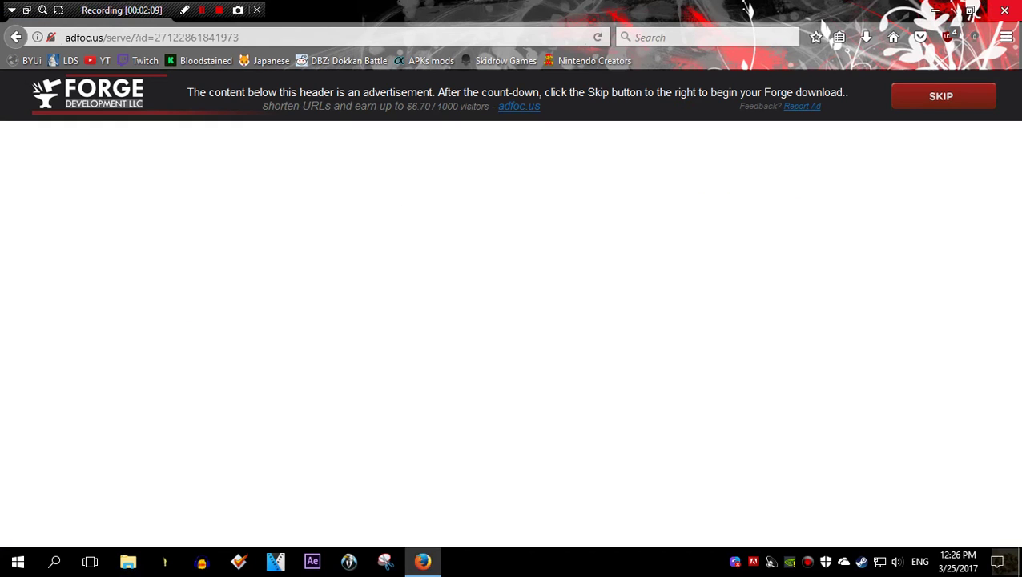
Open the Minecraft Launcher from the desktop and start the game with the forge profile
click(934, 10)
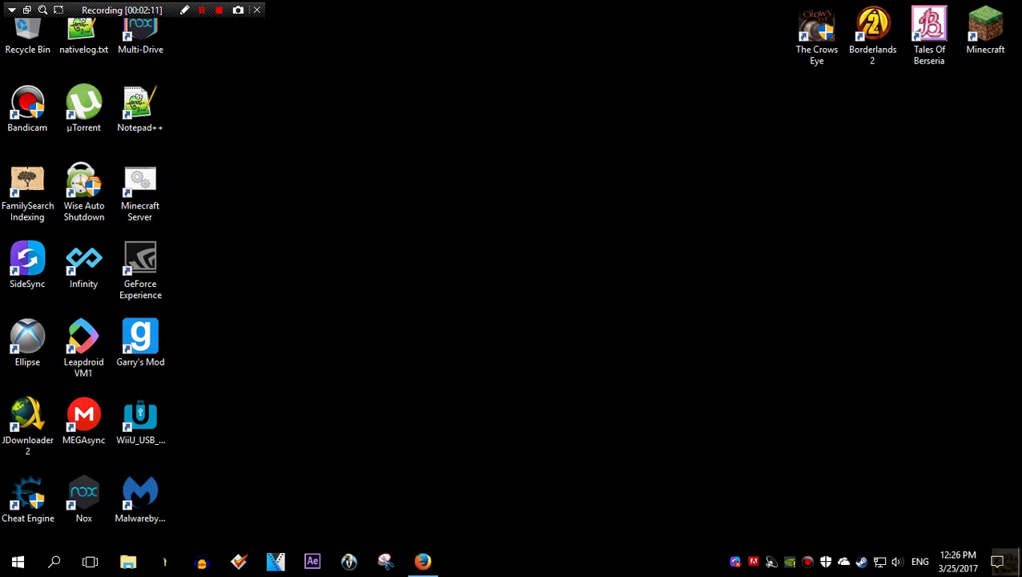
double_click(985, 30)
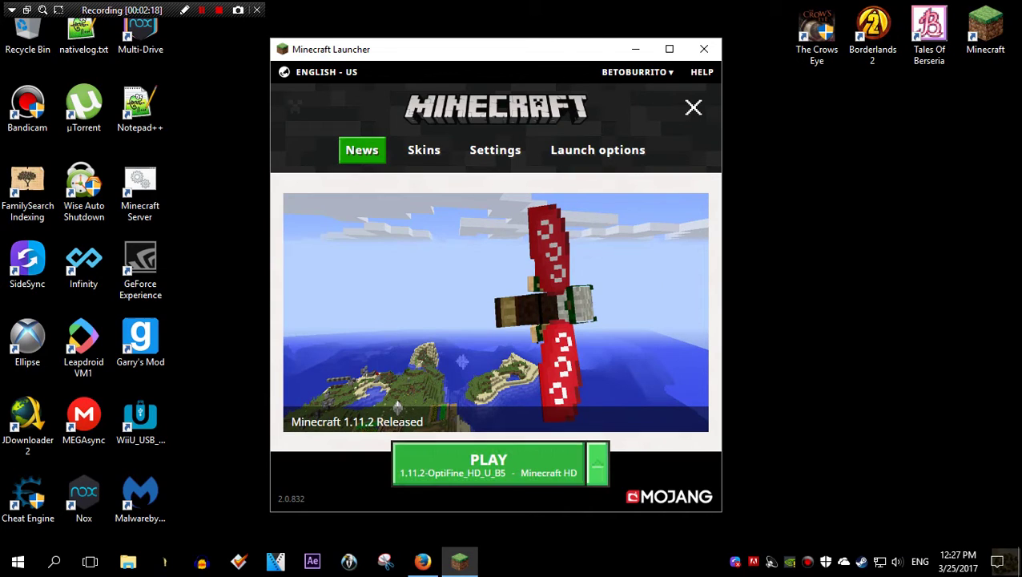
click(596, 463)
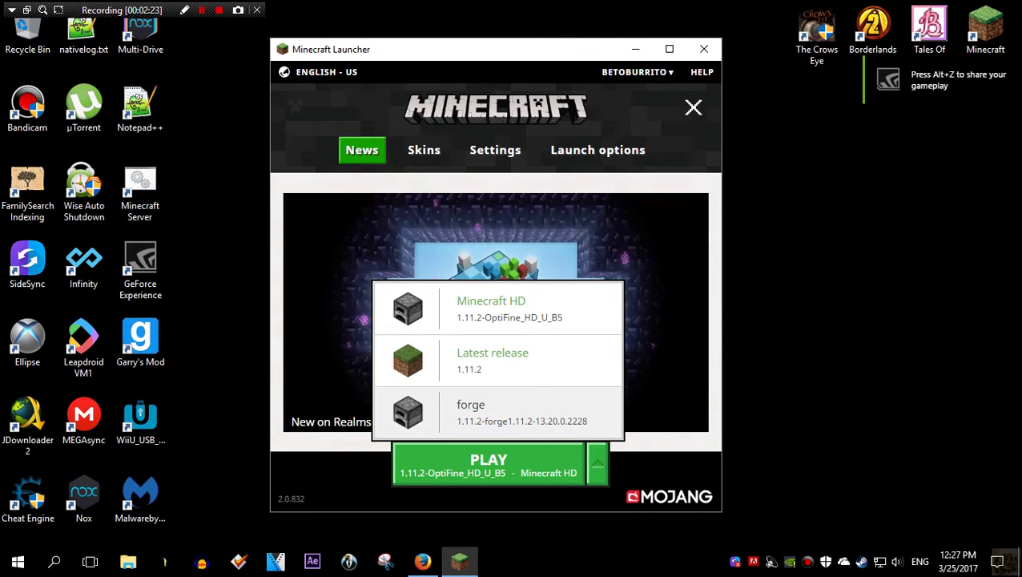
click(497, 412)
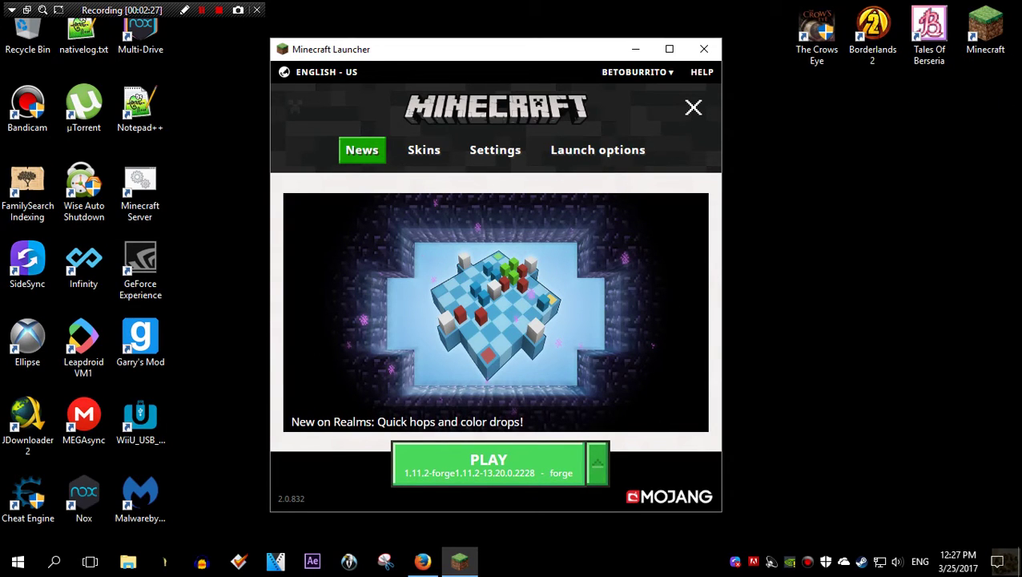
click(488, 463)
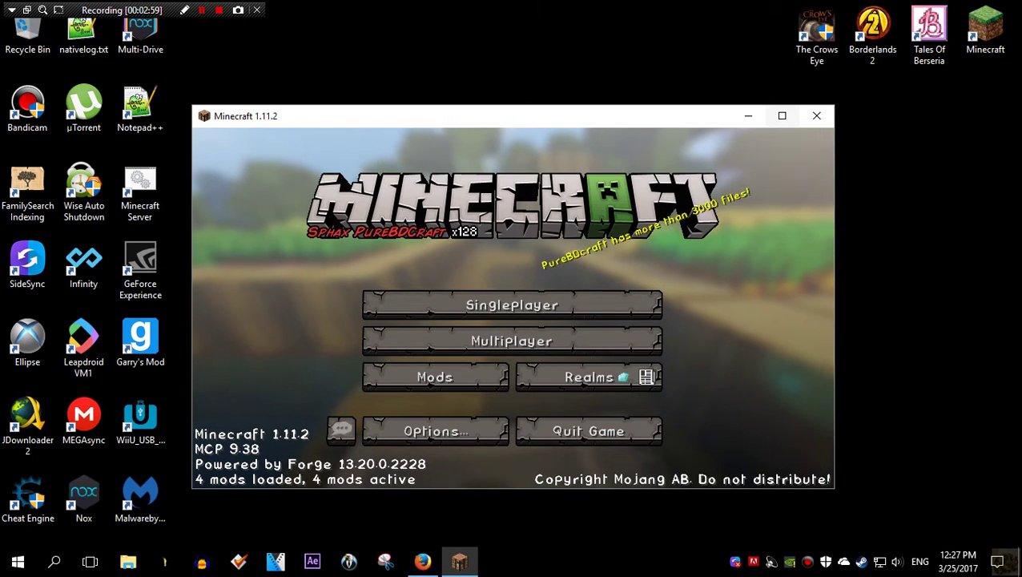
Maximize the game window and remove PureBDcraft 128x MC111.zip from the selected resource packs, leaving only Default
click(781, 116)
click(434, 362)
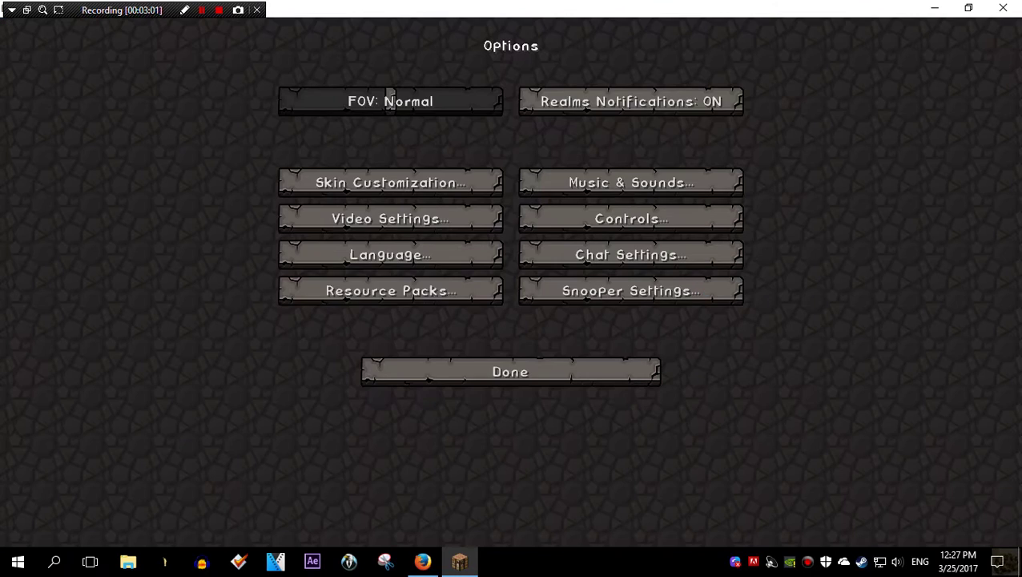
click(390, 289)
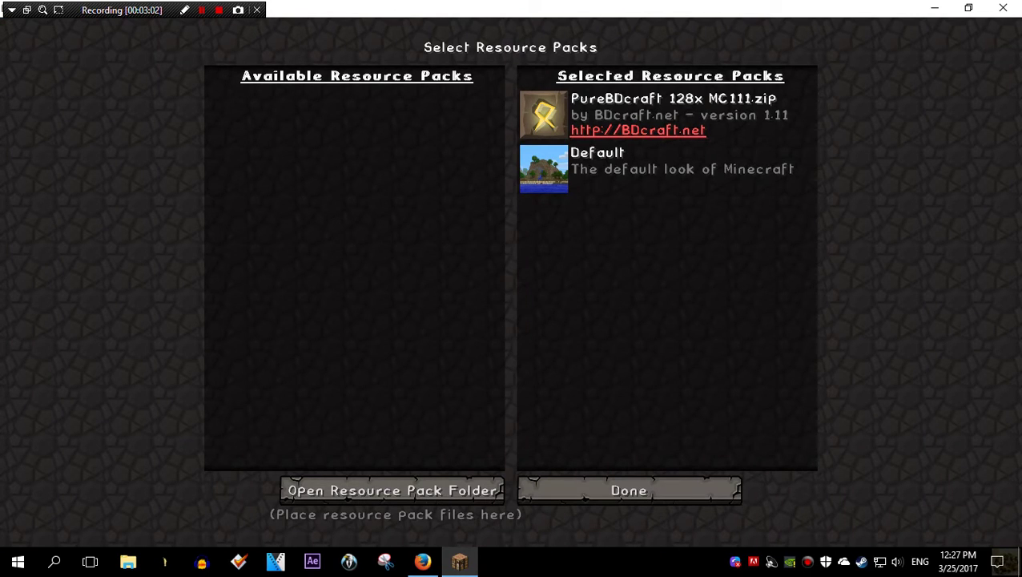
click(530, 127)
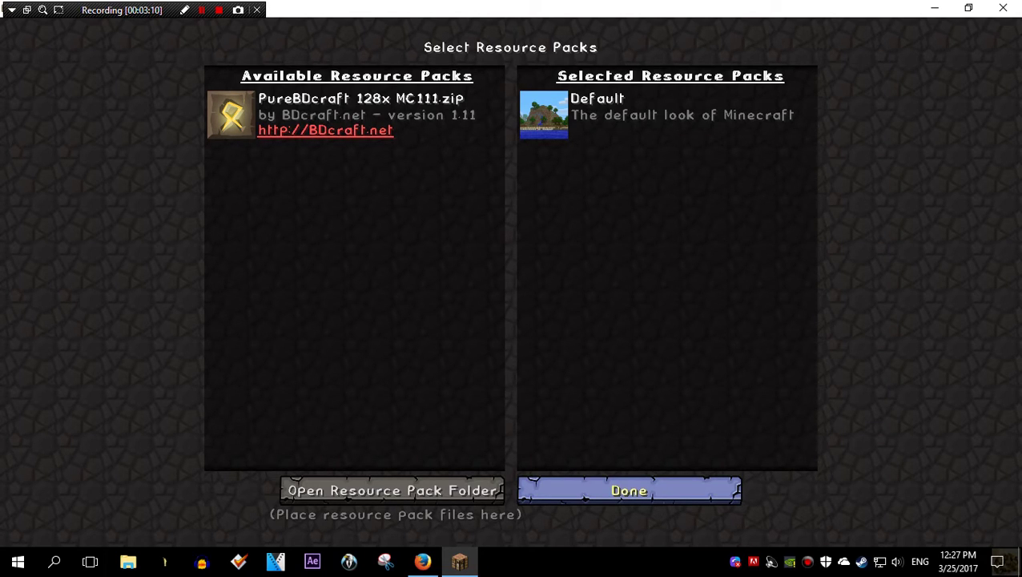
click(585, 490)
click(528, 370)
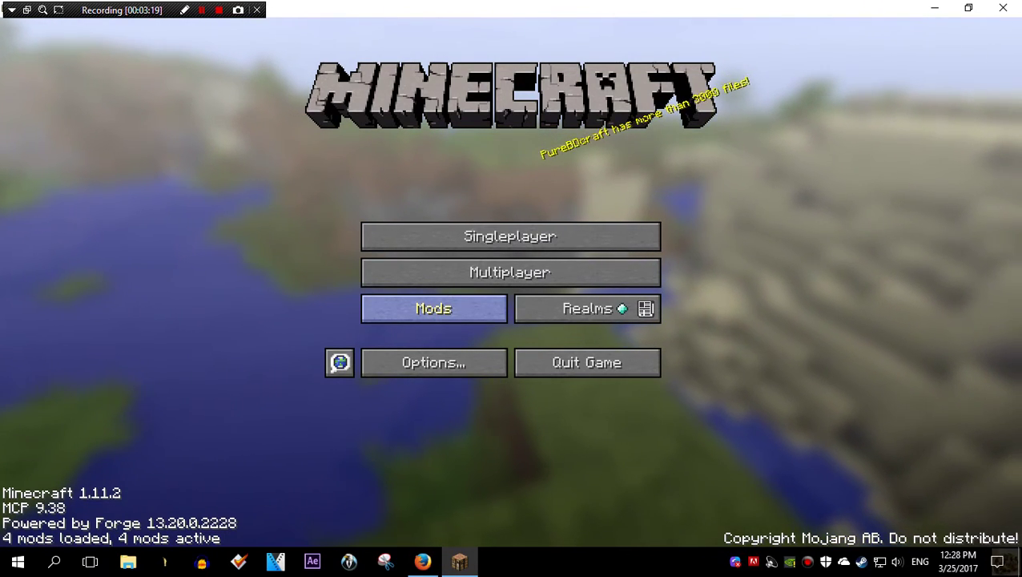
Check the game's list of loaded mods, and quit the game
click(433, 308)
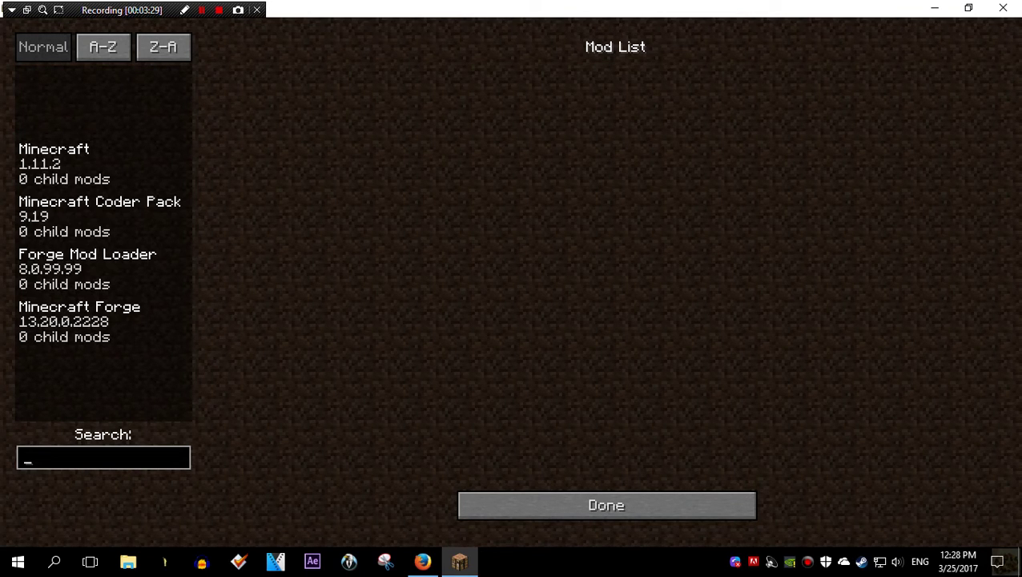
click(606, 505)
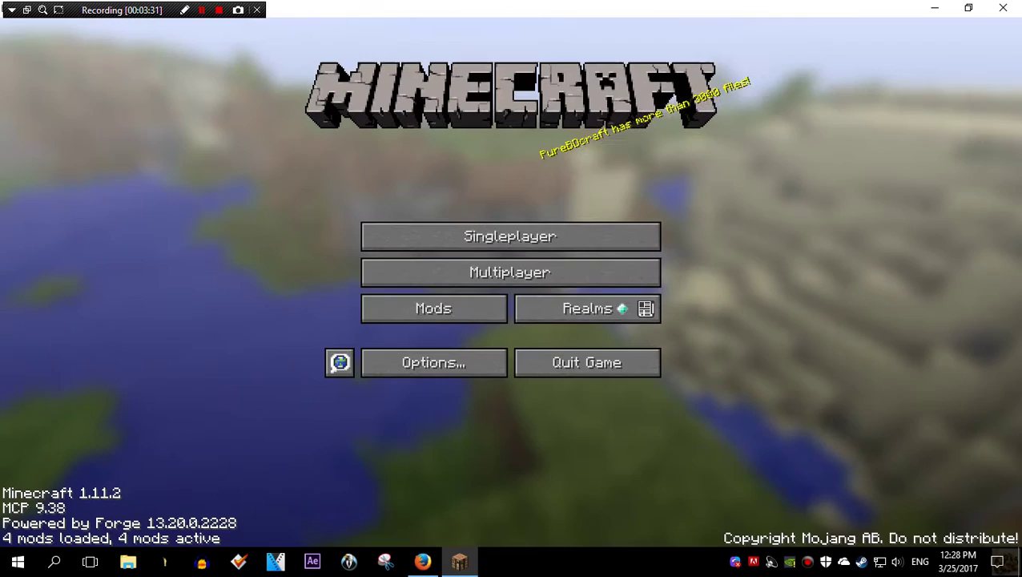
click(587, 362)
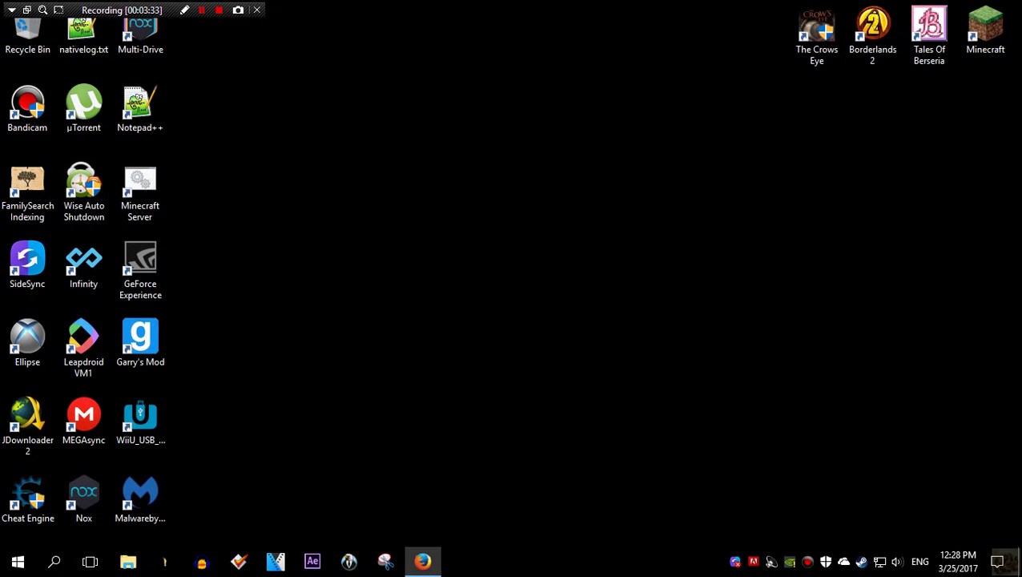
Switch to Firefox, search the web for "minecraft mods" and open the minecraftmods.com site
click(422, 560)
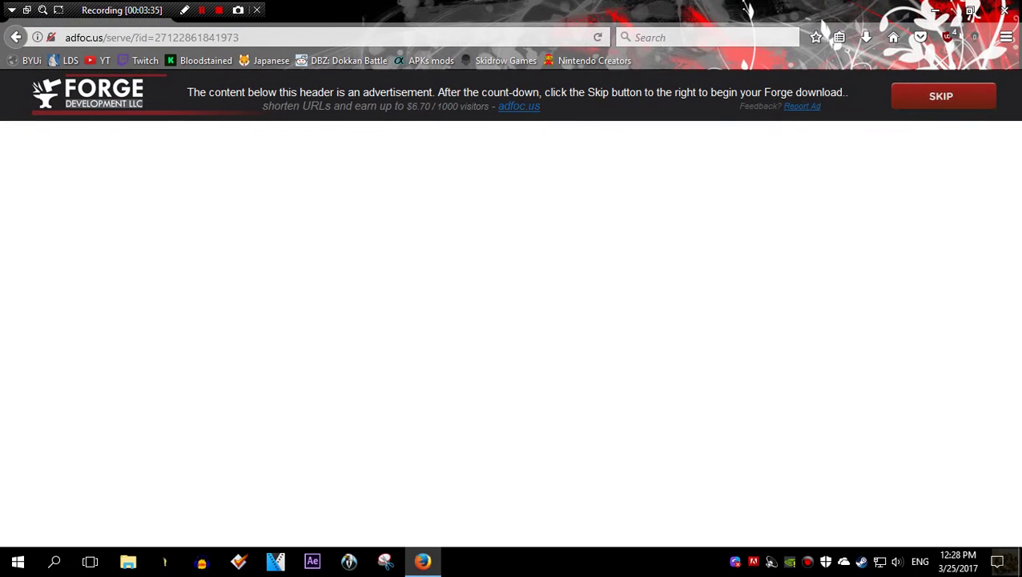
click(893, 37)
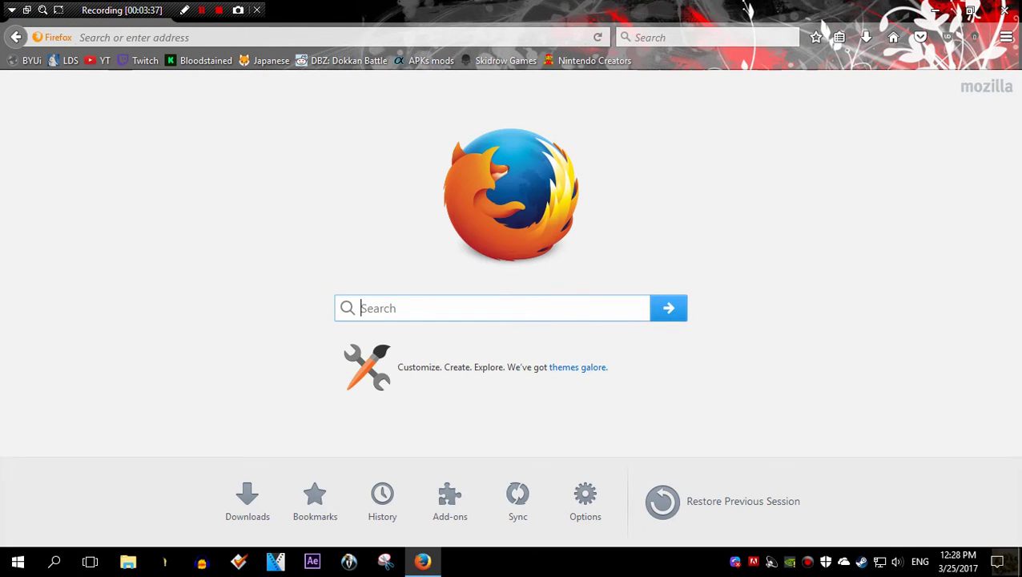
text(minecraft m)
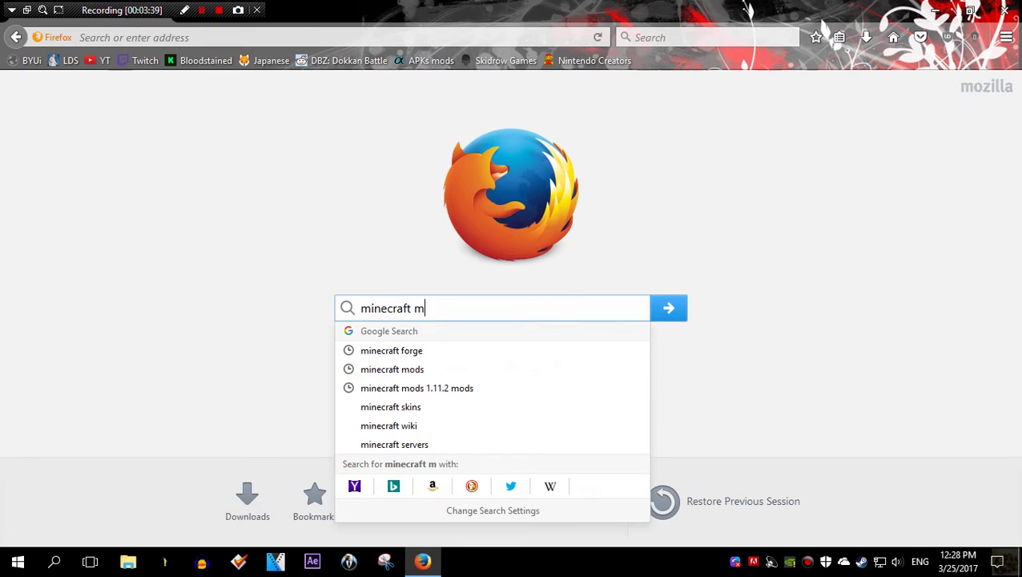
text(ods)
key(Return)
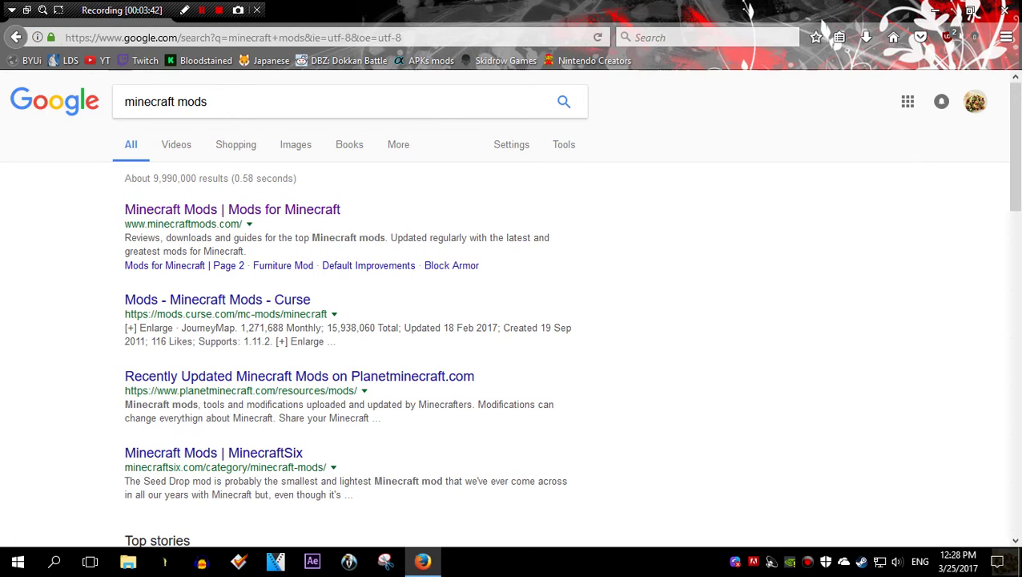
click(232, 209)
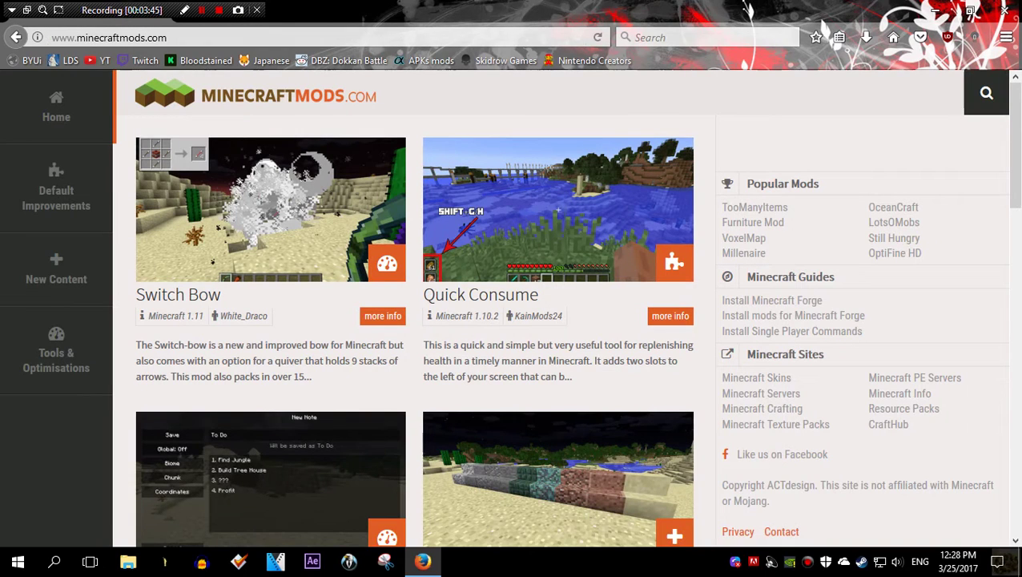
Find the Overlord mod in the site's mod list and open its page
scroll(560, 304, down, 6)
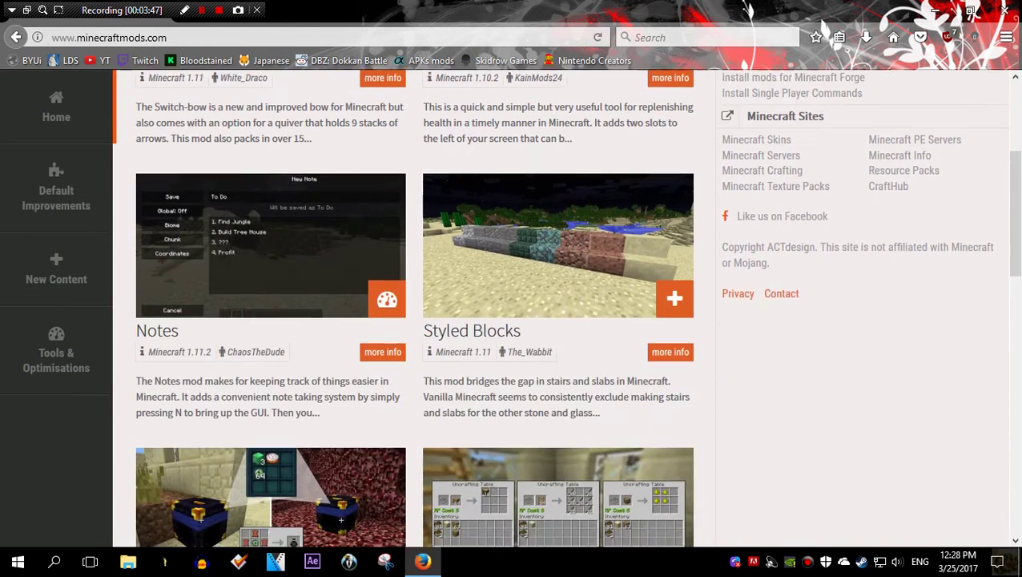
scroll(340, 171, down, 3)
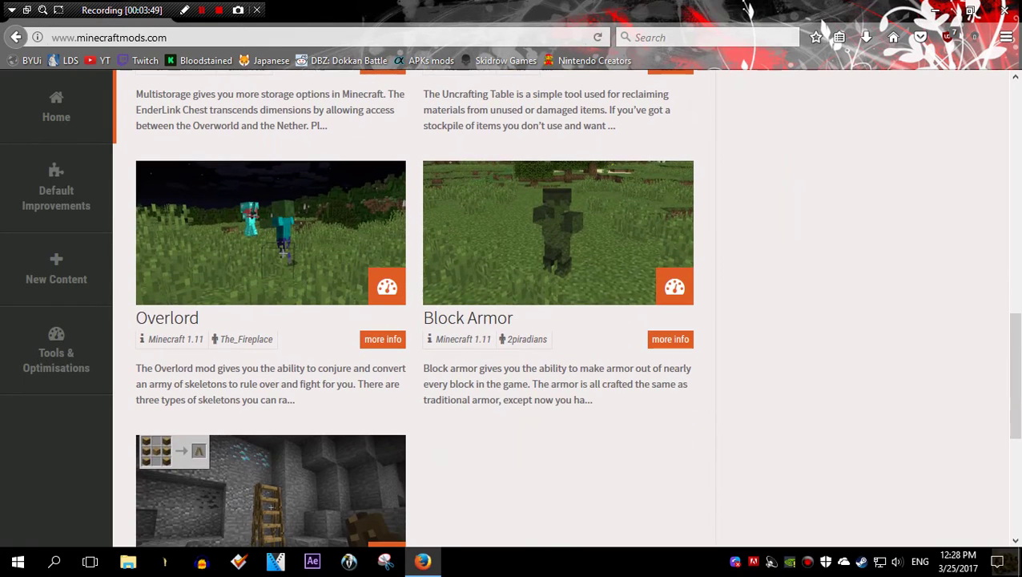
click(283, 251)
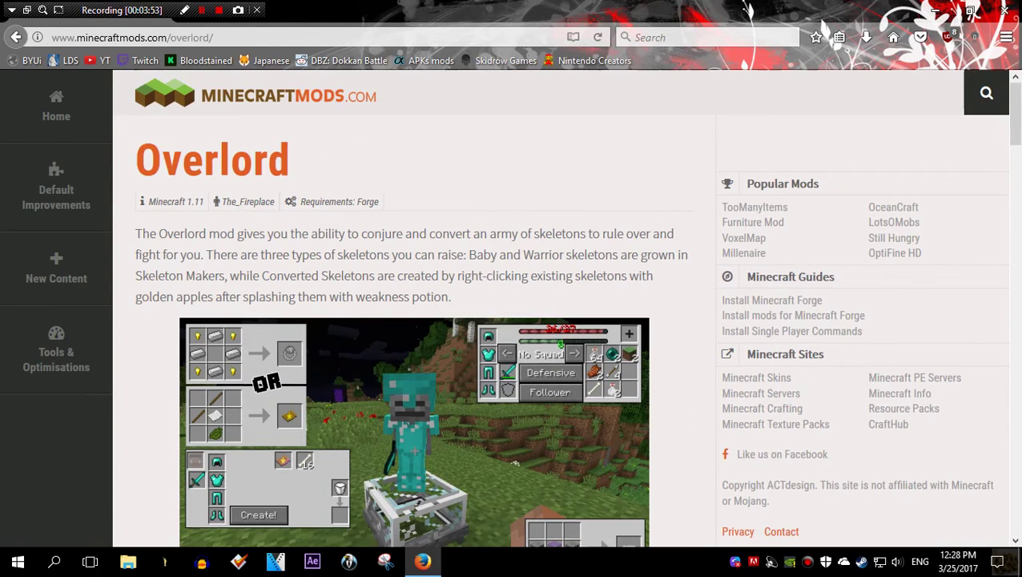
Try the Overlord page's own download link, and close the Overlord-1.11-2.1.1 download page
scroll(413, 307, down, 7)
scroll(413, 308, down, 8)
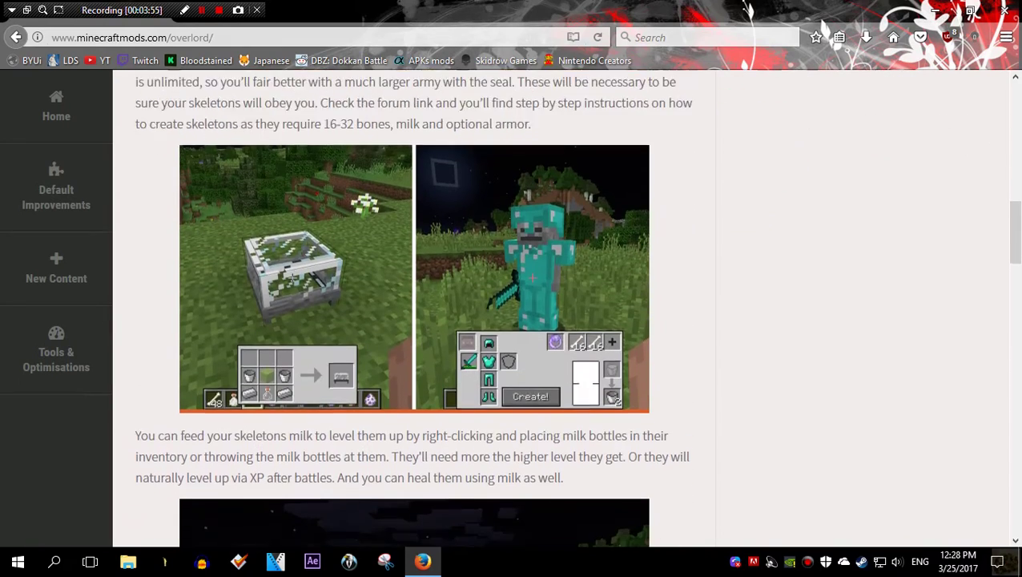
scroll(413, 307, down, 7)
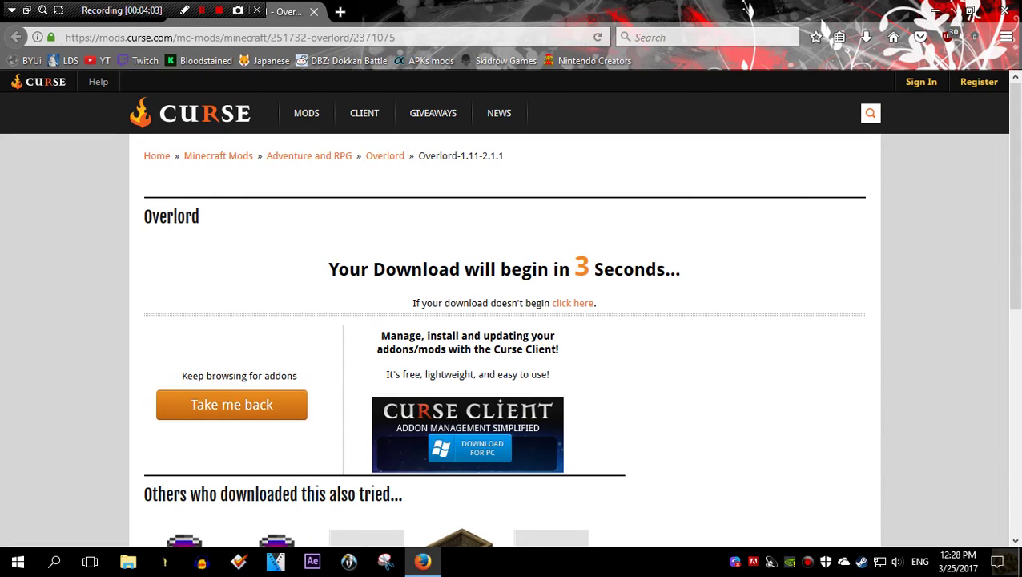
click(314, 12)
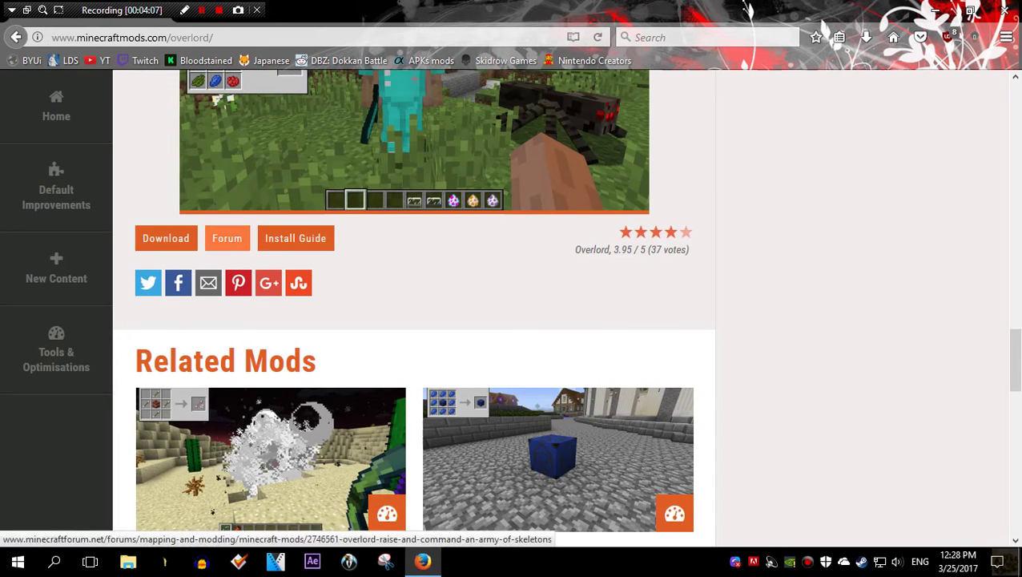
Open the Overlord mod's forum thread, and download and save Overlord-1.11.2-2.2.3.jar
click(227, 238)
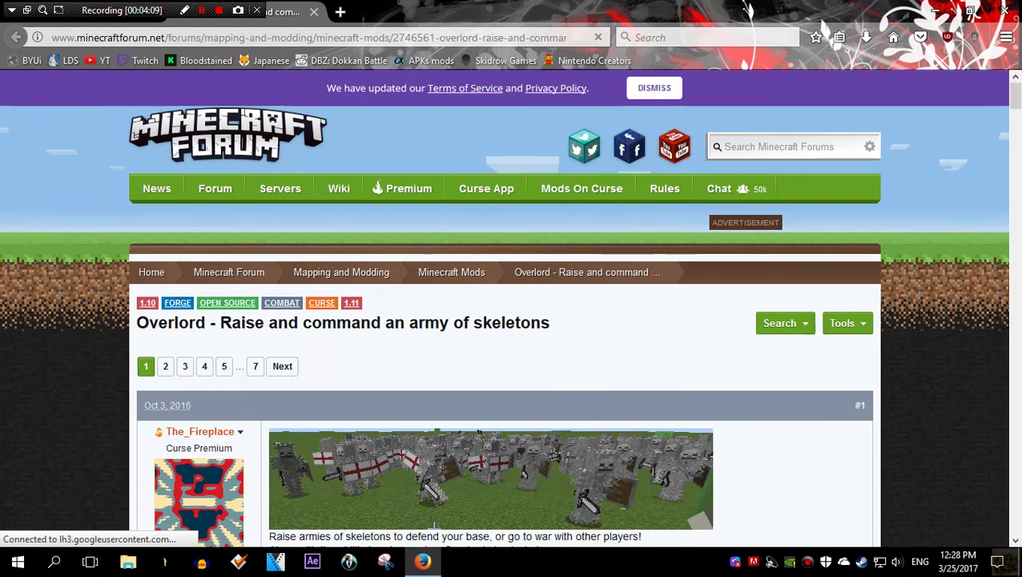
scroll(511, 321, down, 3)
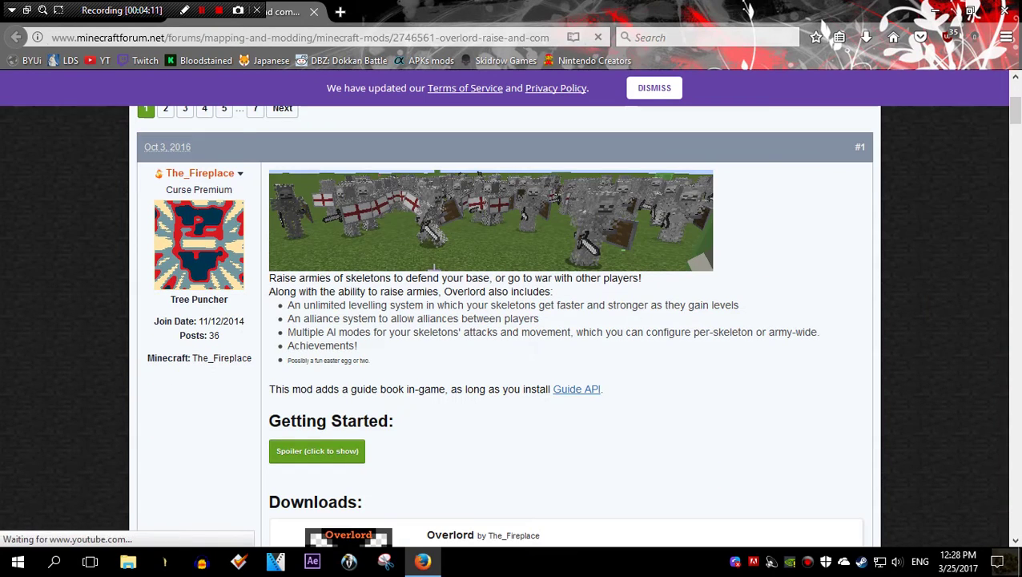
scroll(511, 320, down, 1)
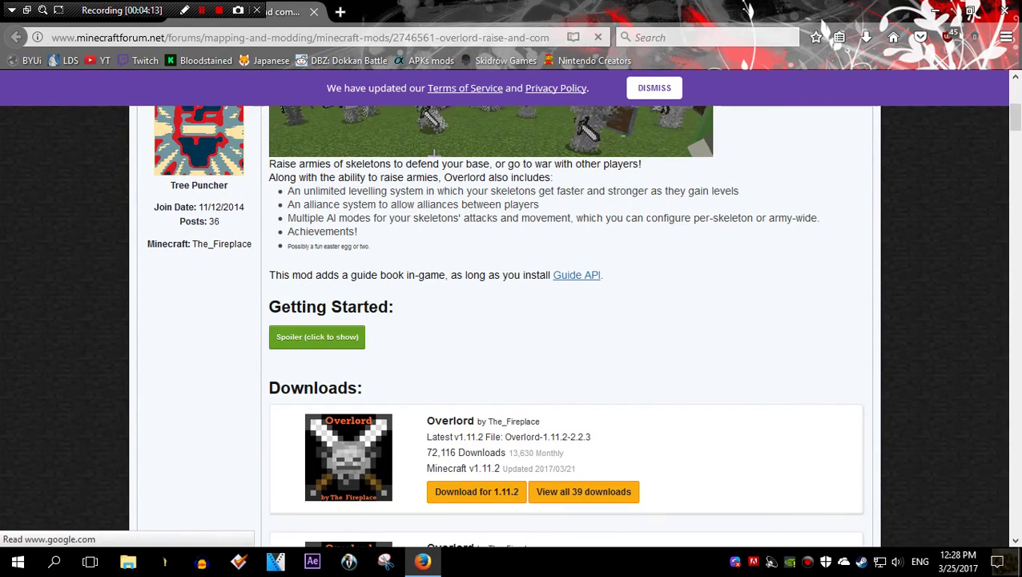
scroll(510, 320, down, 2)
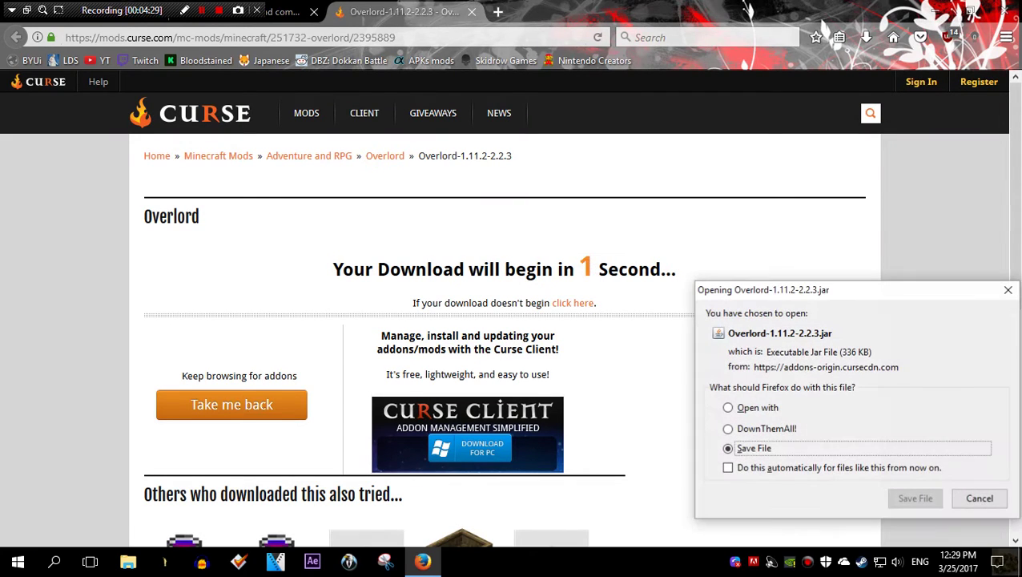
key(Return)
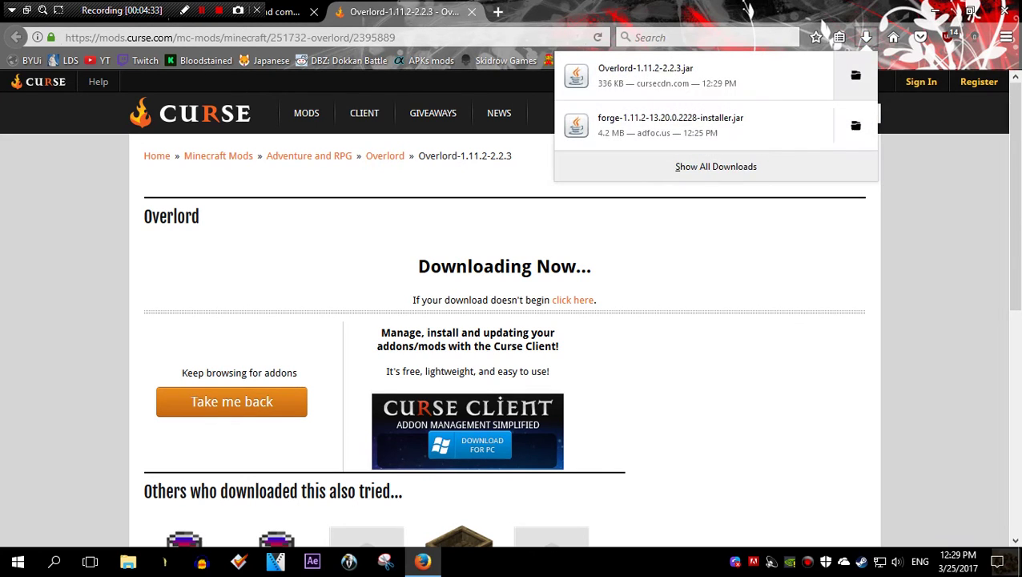
Show the downloaded Overlord-1.11.2-2.2.3.jar in its folder and cut the file
click(855, 76)
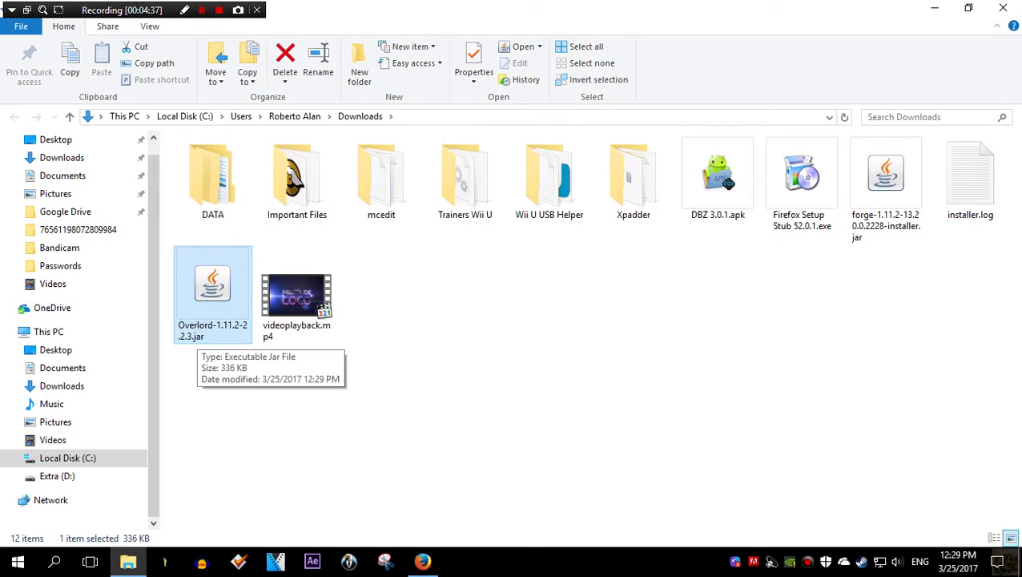
right_click(216, 293)
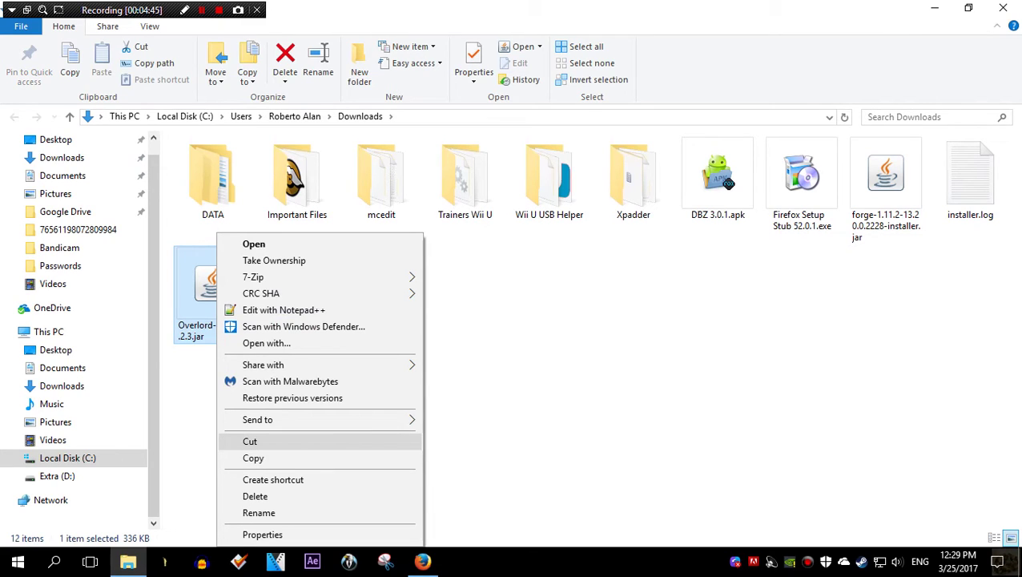
click(250, 441)
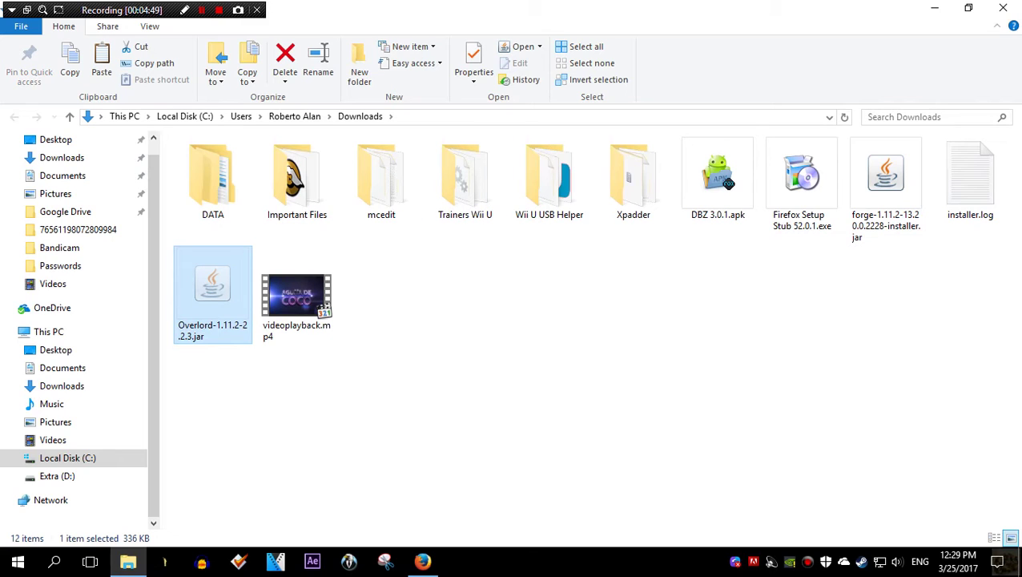
Go to the %appdata% location in File Explorer and open the .minecraft folder
key(alt+d)
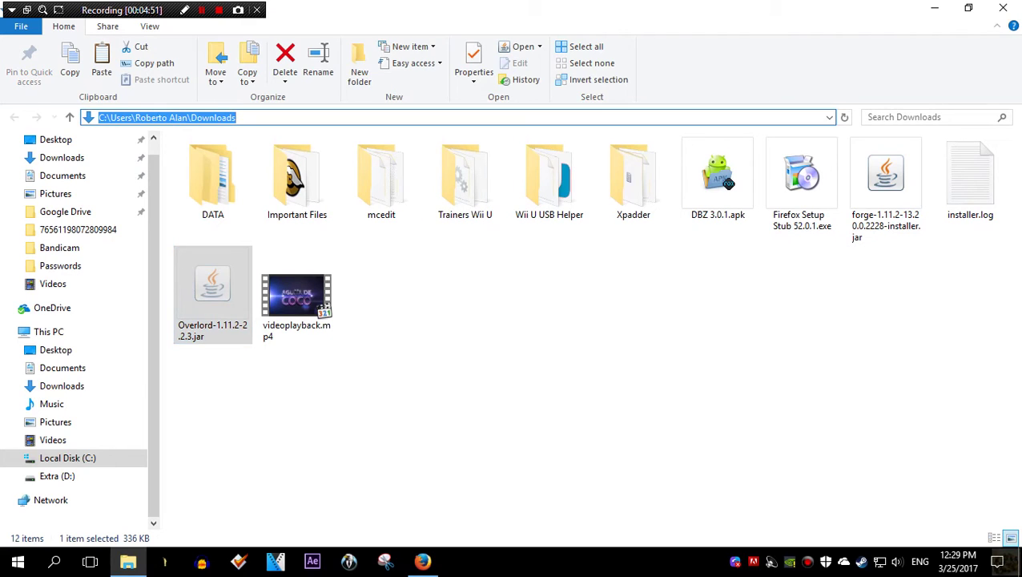
text(%a)
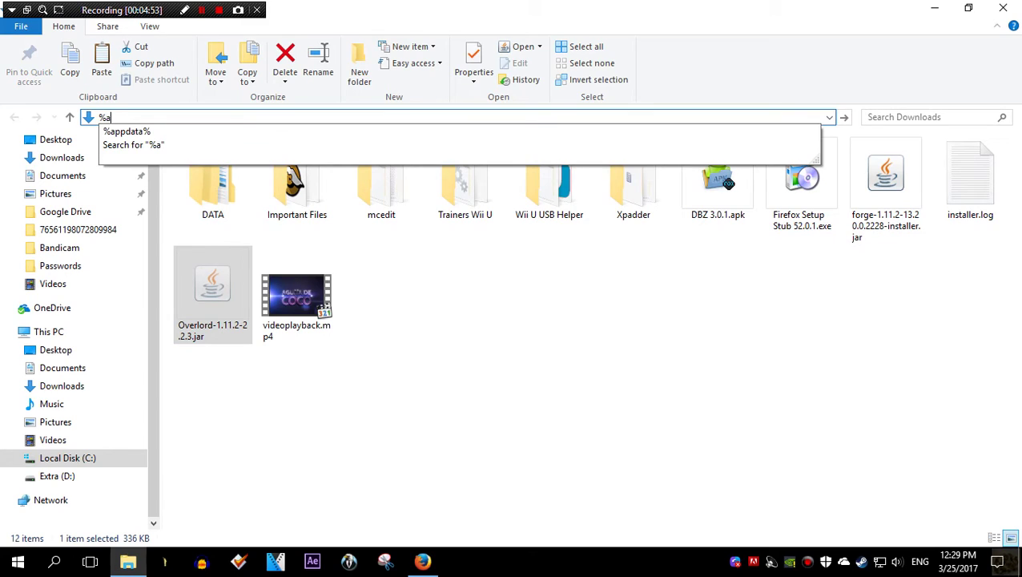
text(ppdata%)
key(Return)
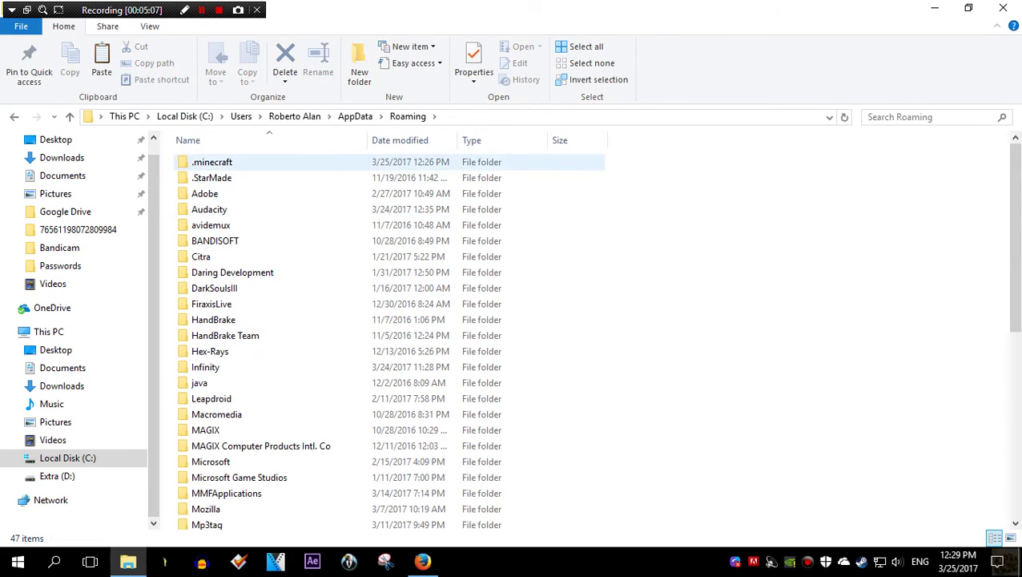
double_click(211, 162)
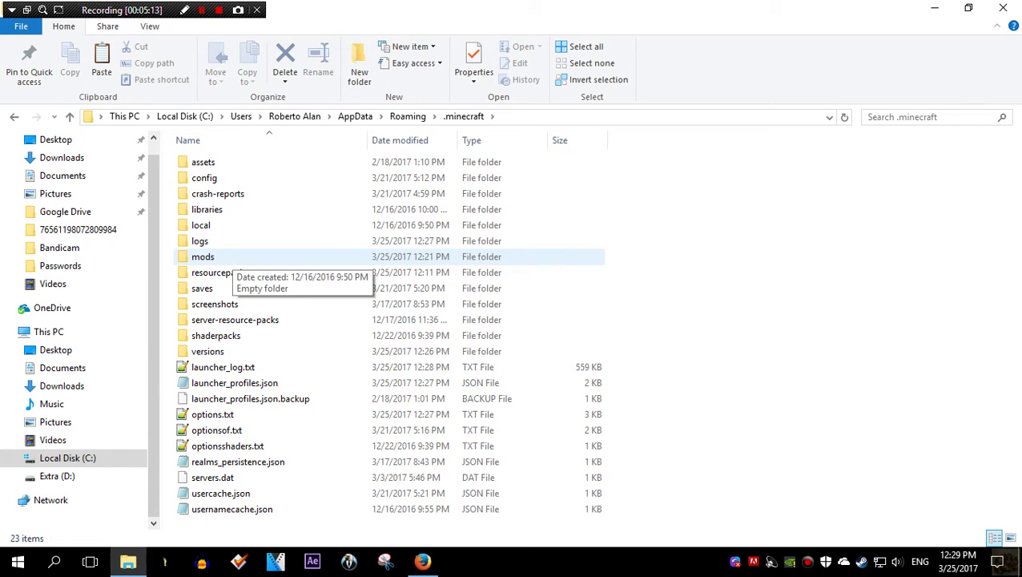
right_click(634, 298)
mouse_move(721, 441)
mouse_move(668, 462)
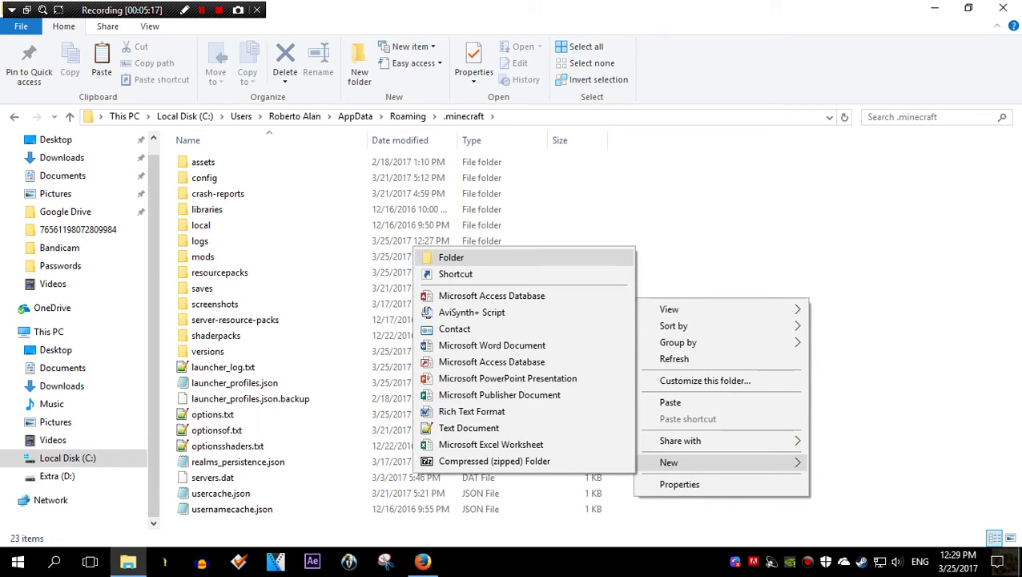
Open the mods folder inside .minecraft and paste the Overlord jar file there
click(203, 257)
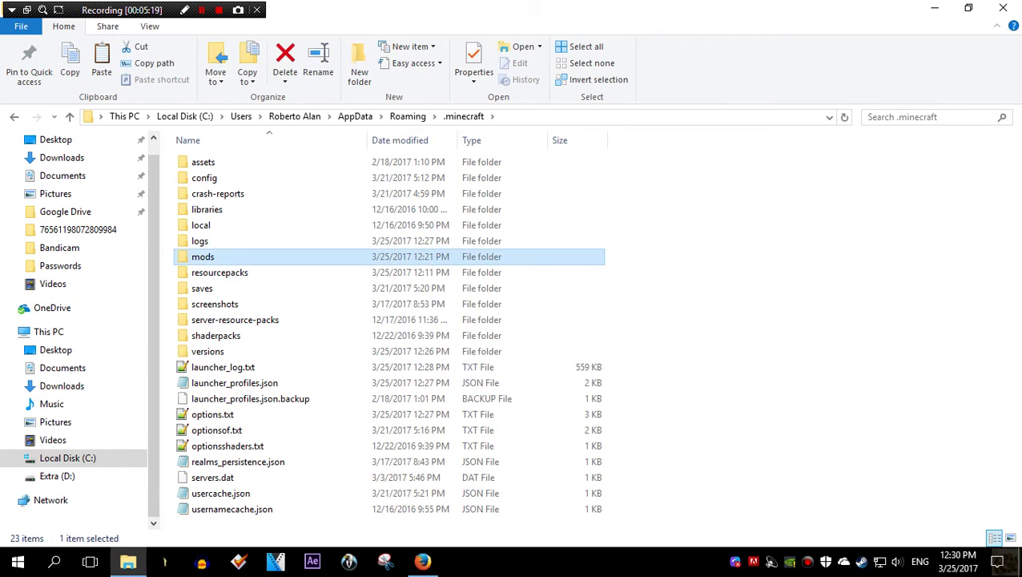
double_click(248, 258)
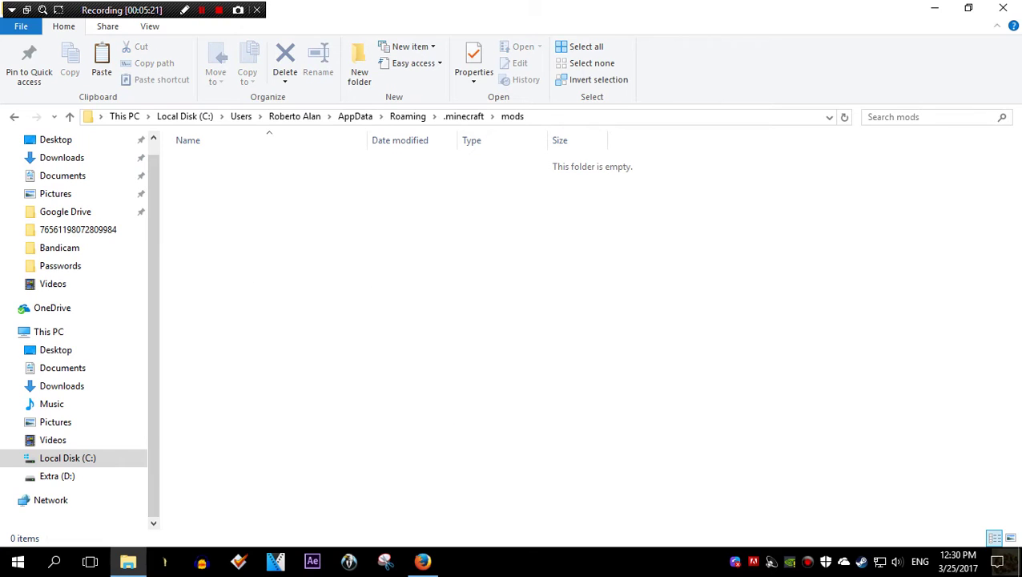
right_click(263, 231)
click(304, 334)
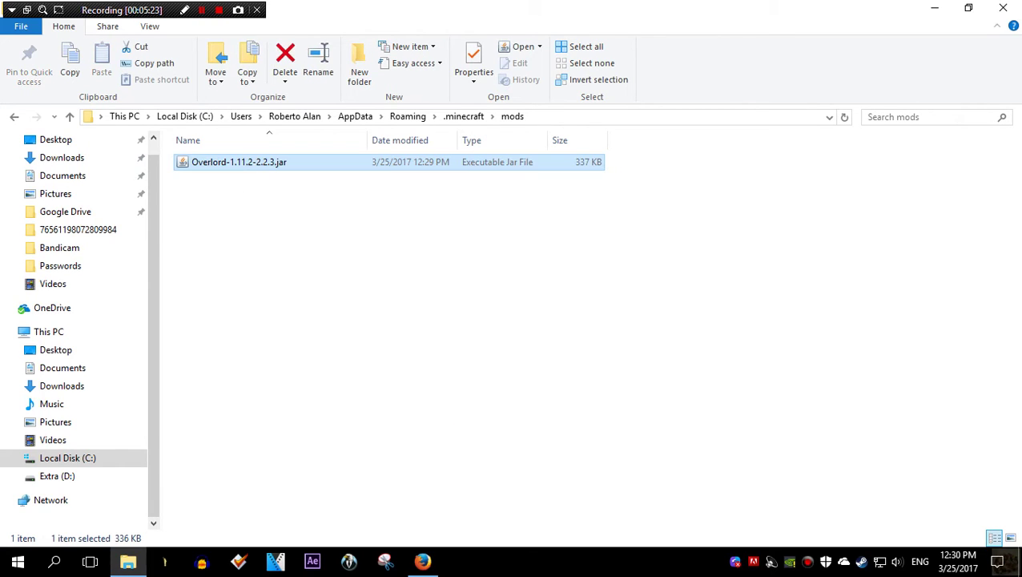
click(304, 335)
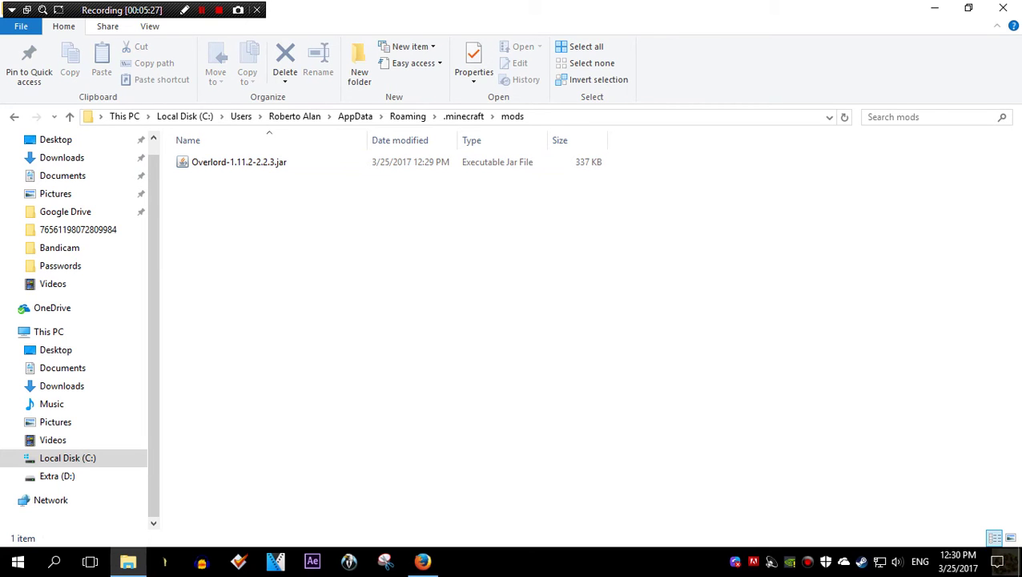
Close the open windows, start Minecraft from the desktop with the forge profile, and maximize the game window
click(1001, 8)
click(1004, 10)
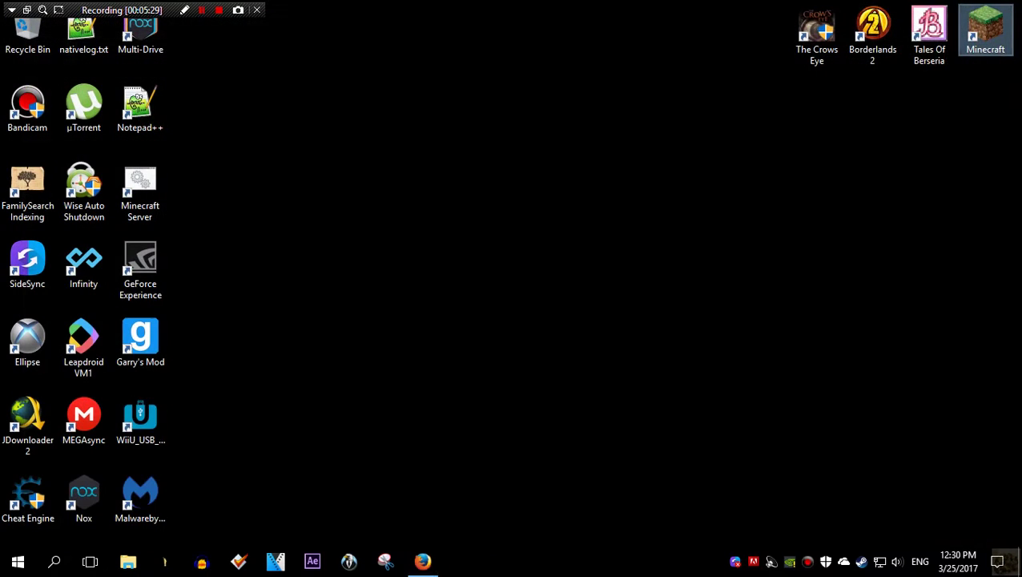
double_click(985, 33)
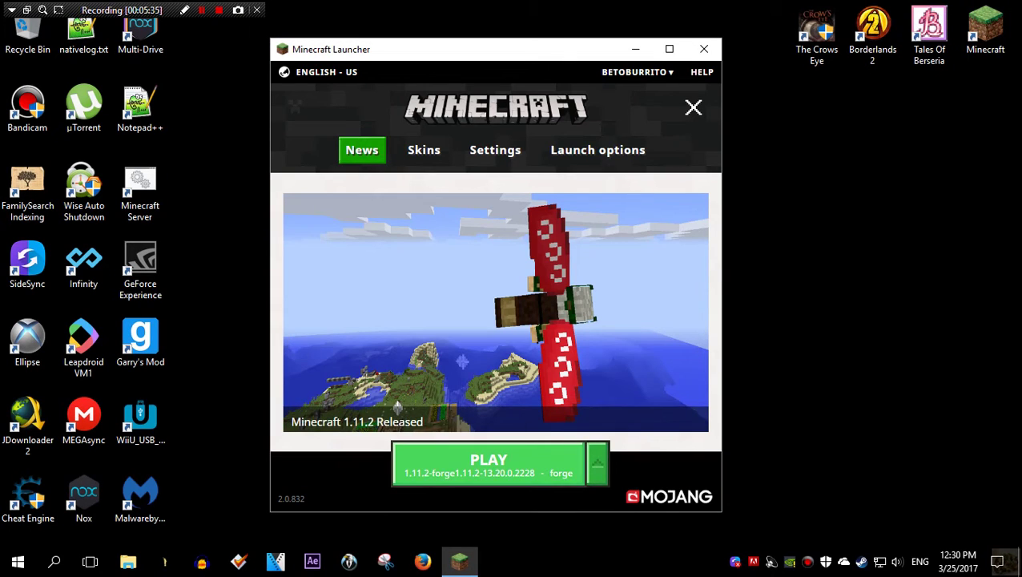
click(489, 463)
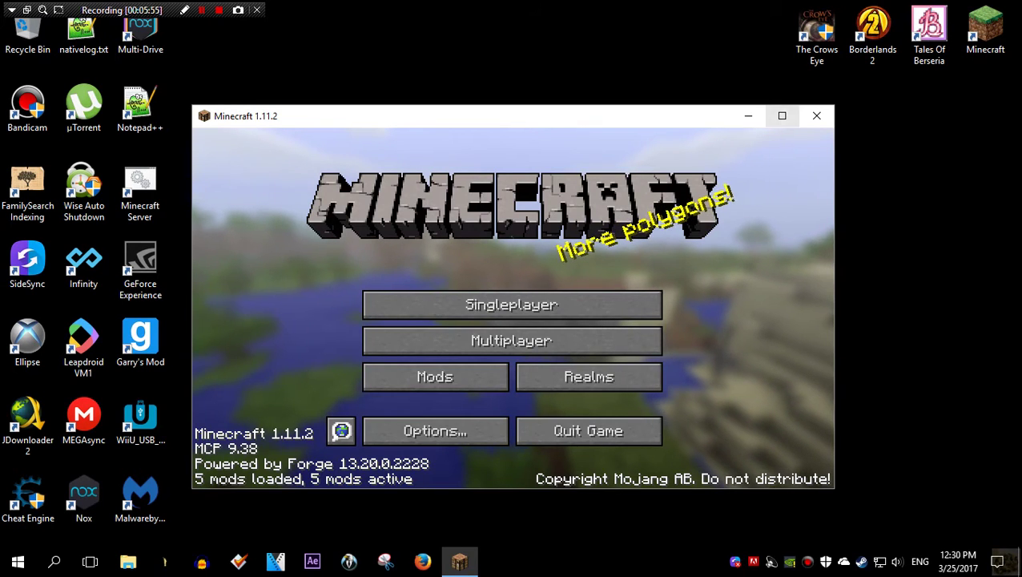
click(782, 115)
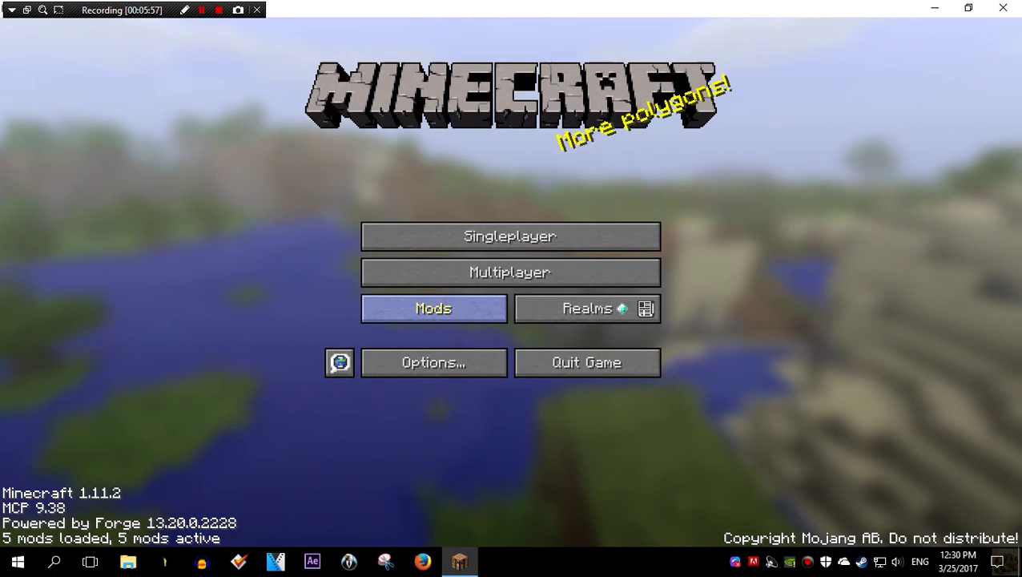
Check the game's mod list for Overlord, view its details, and return to the title screen
click(439, 310)
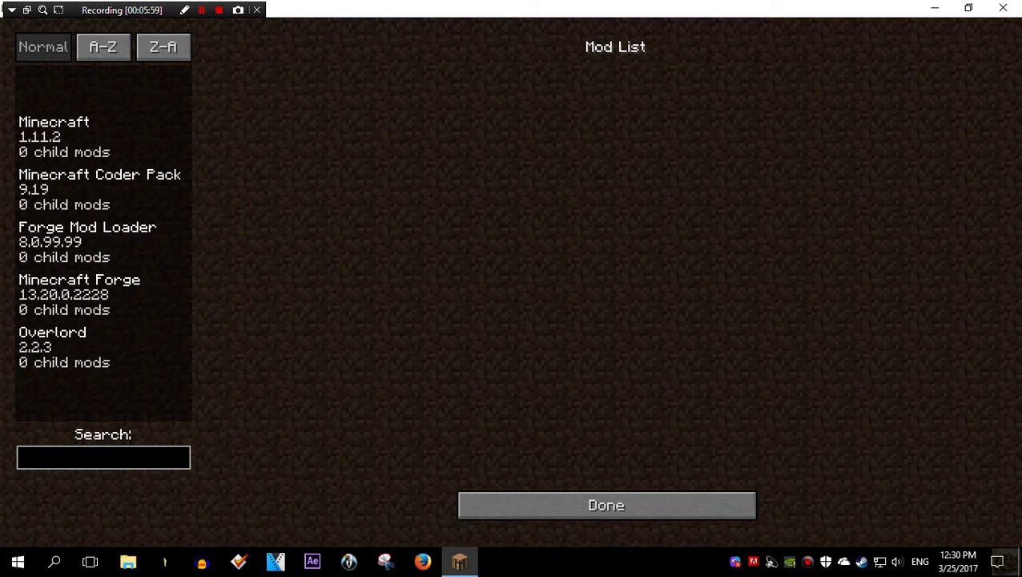
click(98, 347)
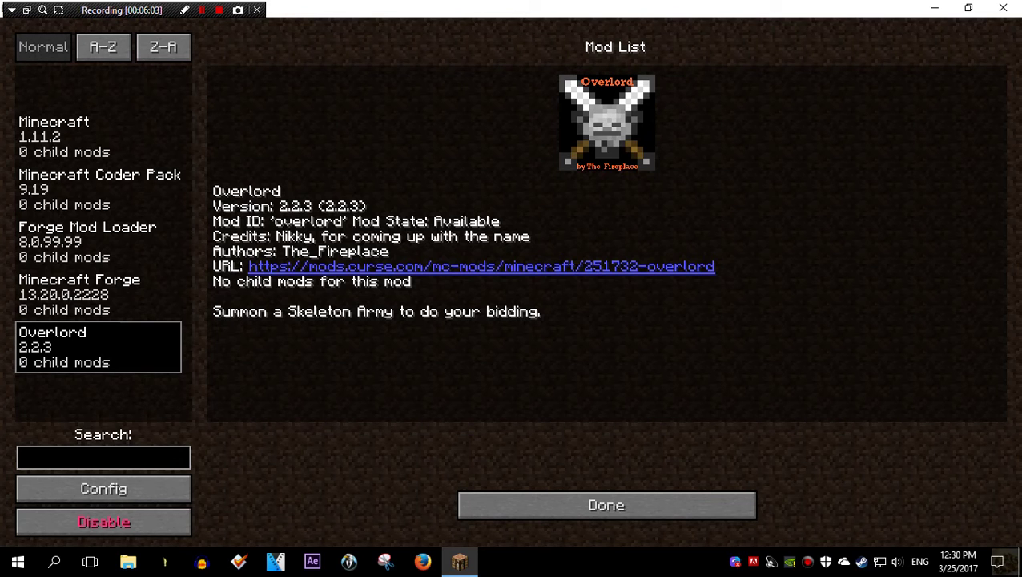
click(606, 505)
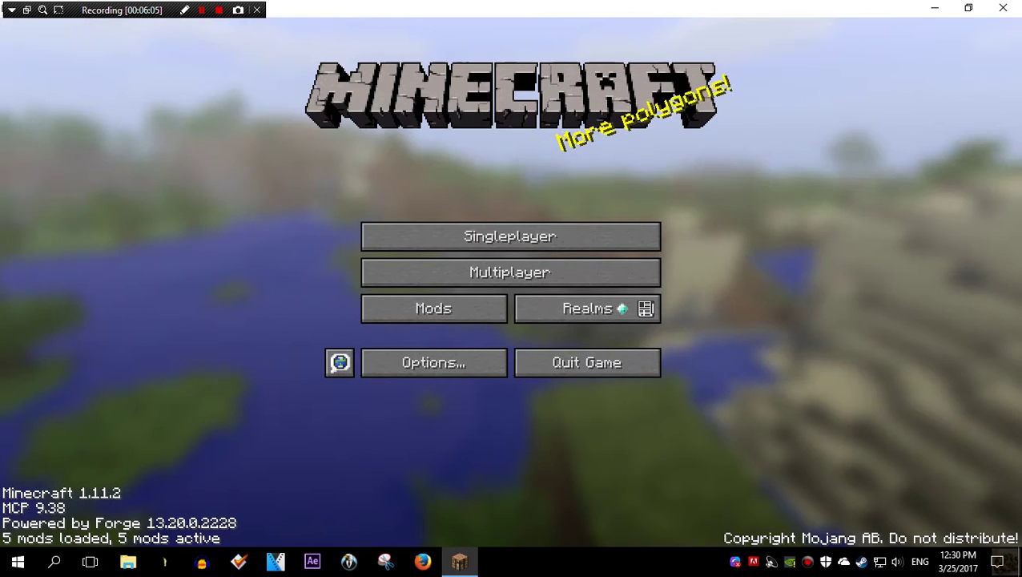
Load the existing single-player world OverWorld and drop the Overlord's Stamp from the hotbar
click(510, 237)
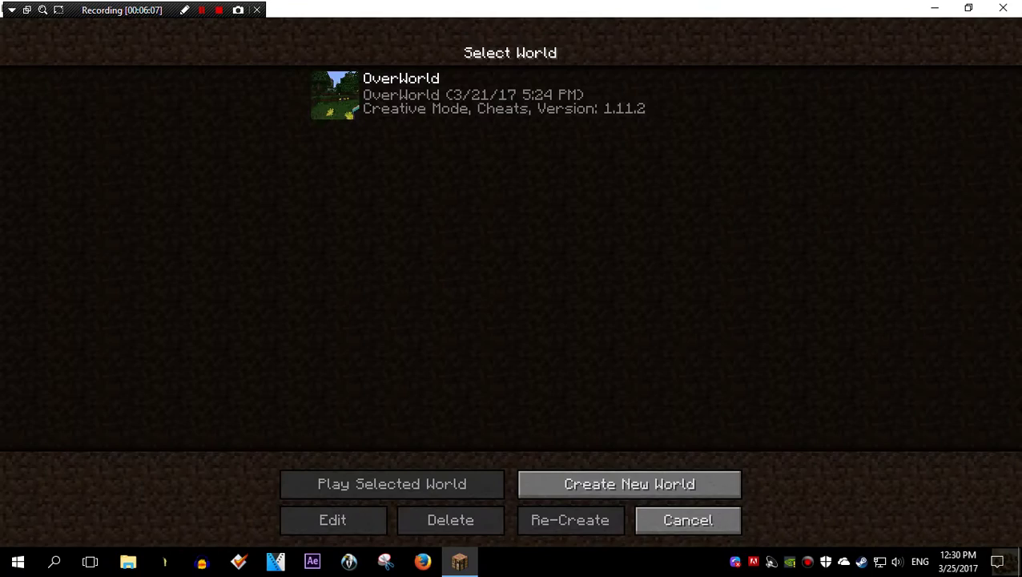
mouse_move(335, 95)
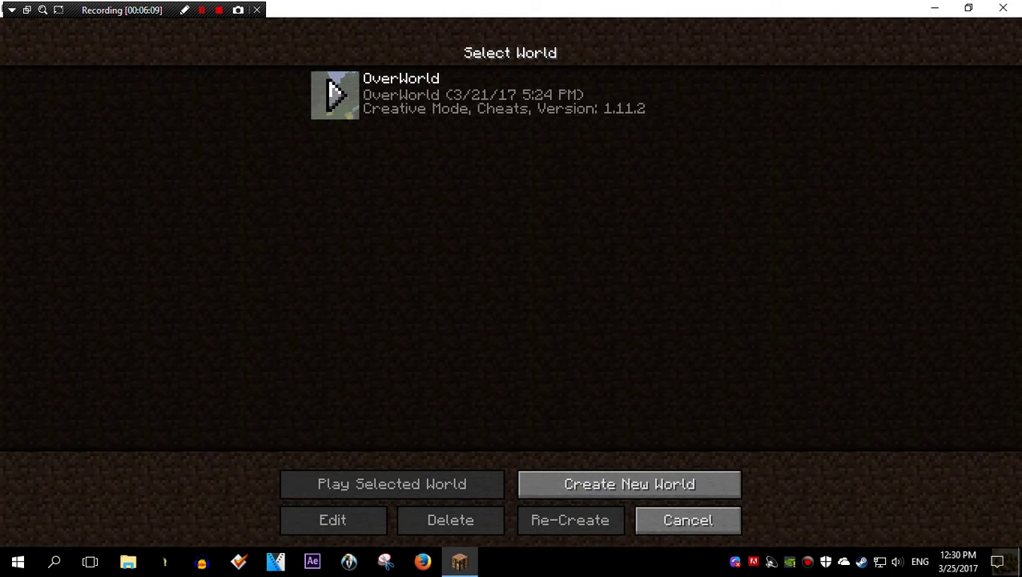
click(400, 94)
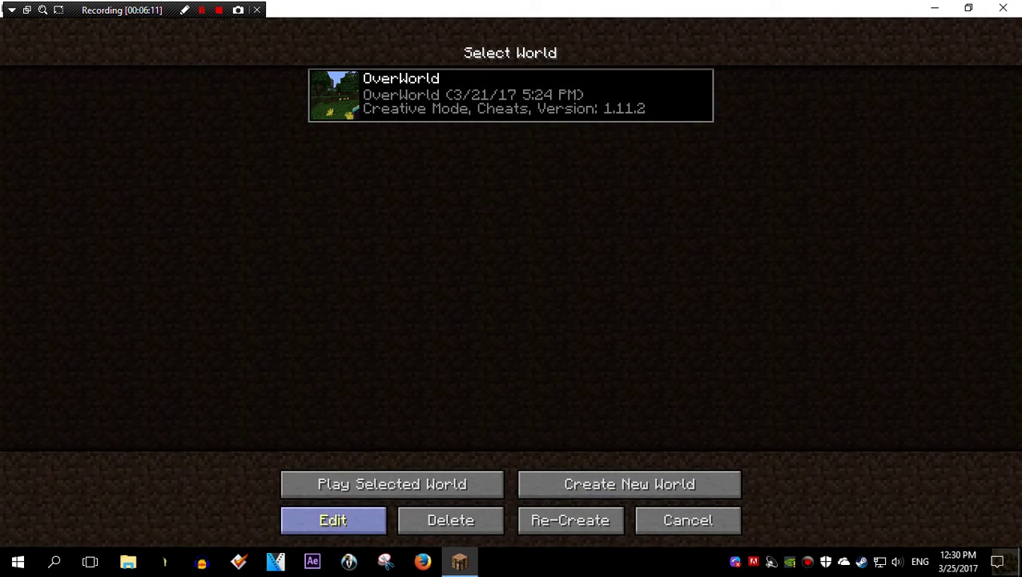
click(391, 484)
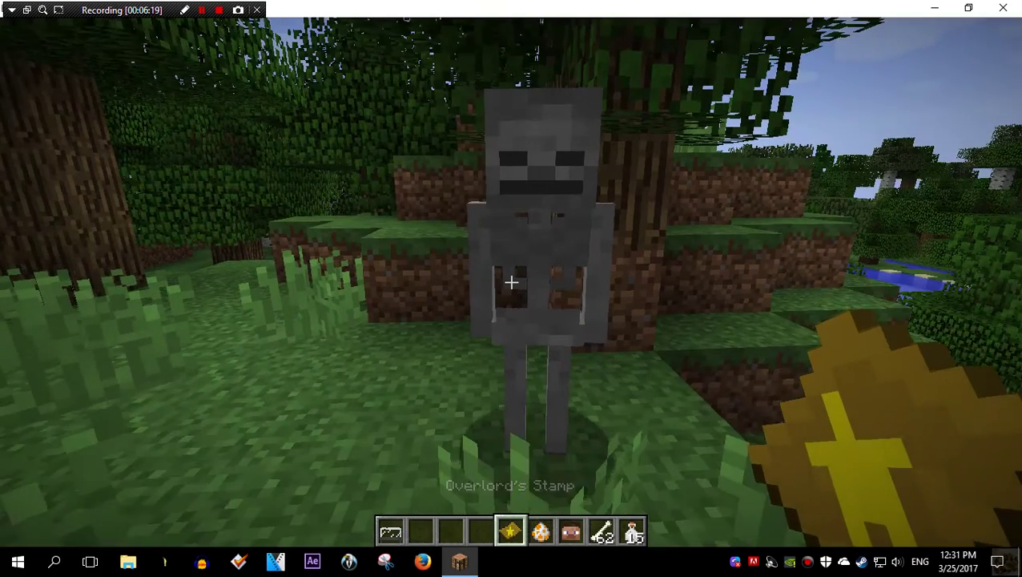
key(q)
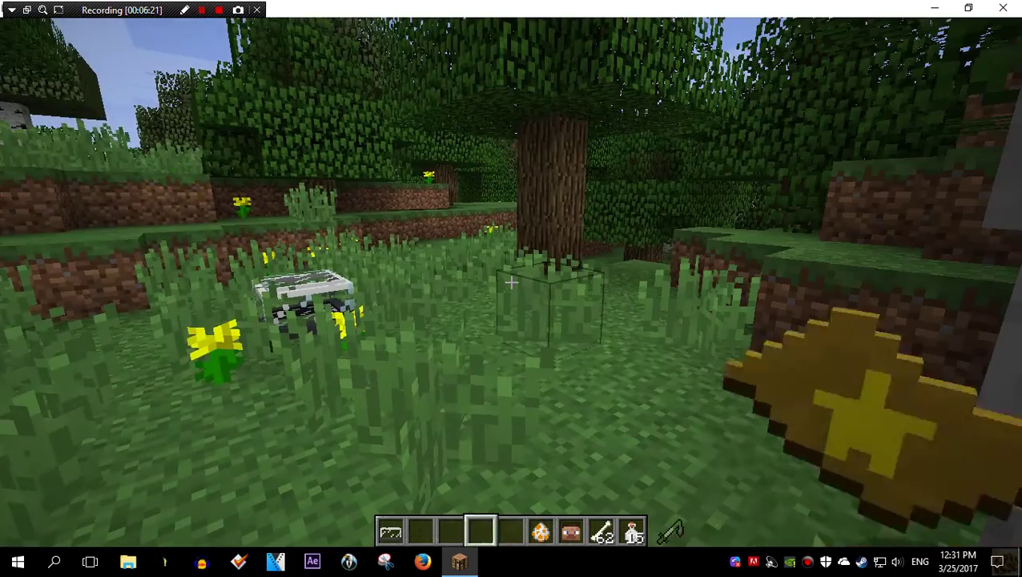
Clear the Overlord block, the head and the off-hand item out of the hotbar
scroll(511, 282, up, 4)
right_click(511, 281)
scroll(511, 282, up, 1)
right_click(511, 281)
scroll(511, 282, up, 1)
scroll(511, 282, up, 1)
right_click(511, 282)
scroll(511, 282, up, 2)
Fly over the forest and land in an open grassy clearing
key(w)
key(space)
key(space)
key(w)
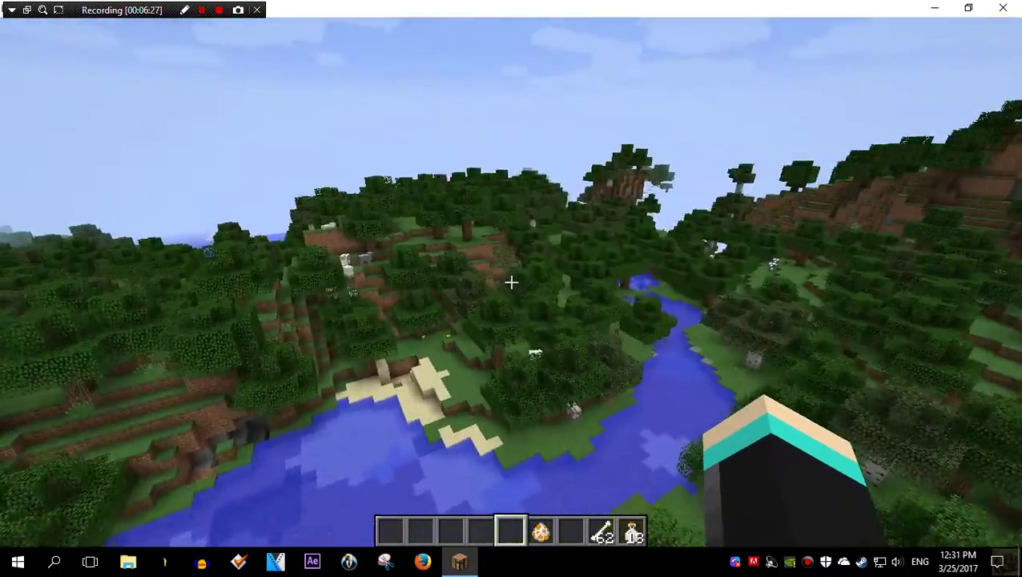
key(w)
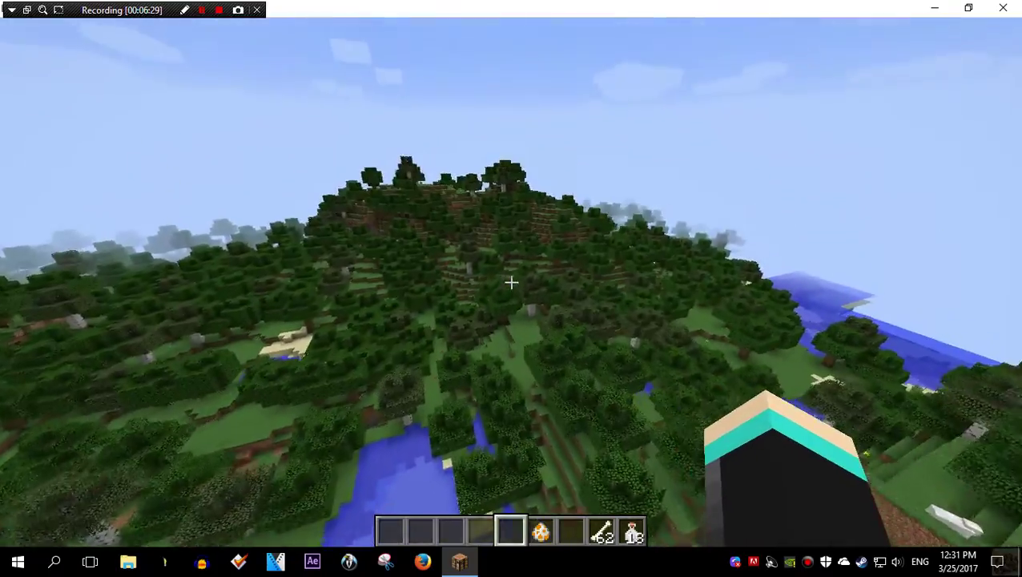
key(w)
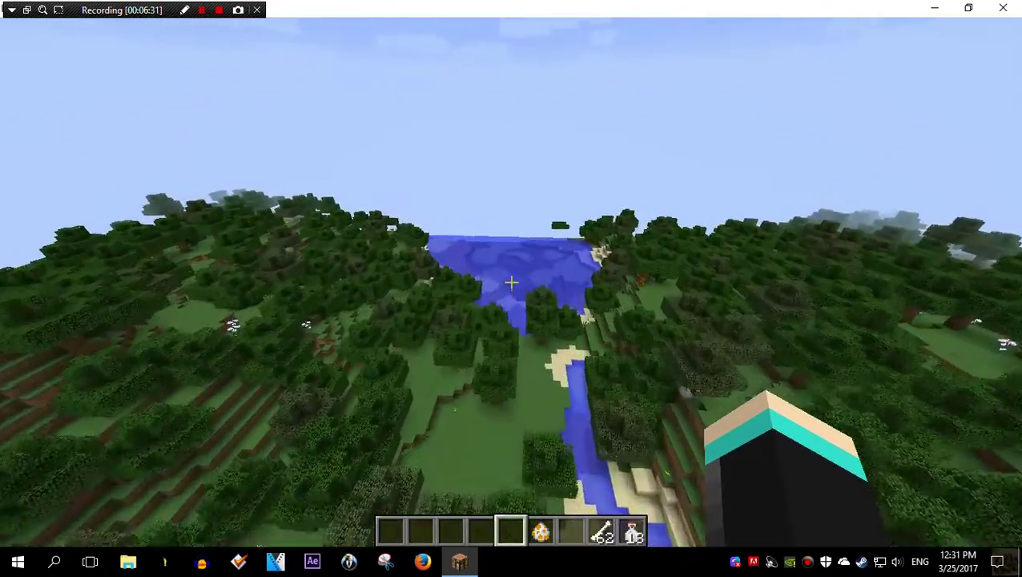
key(w)
key(w)
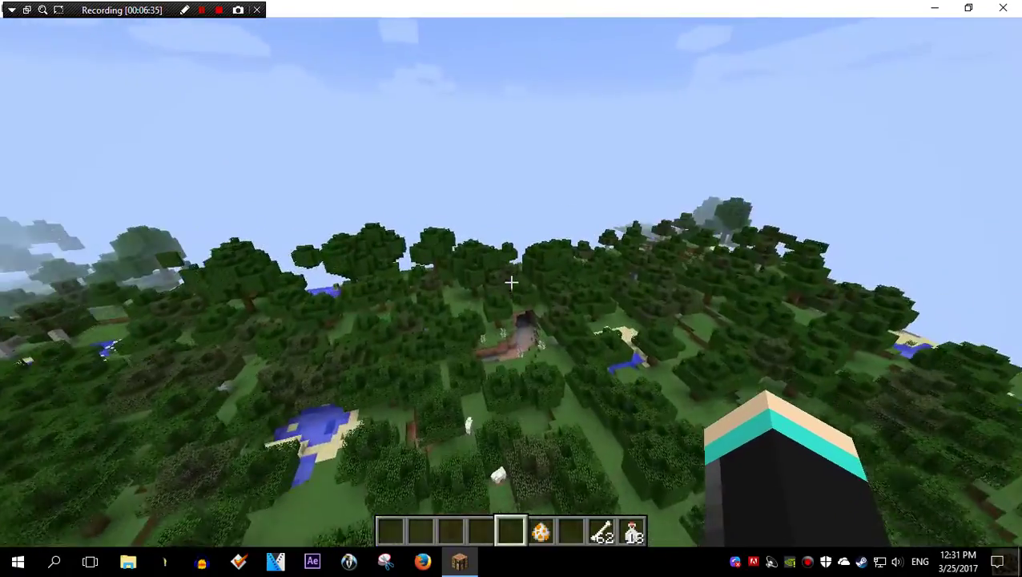
key(w)
key(w)
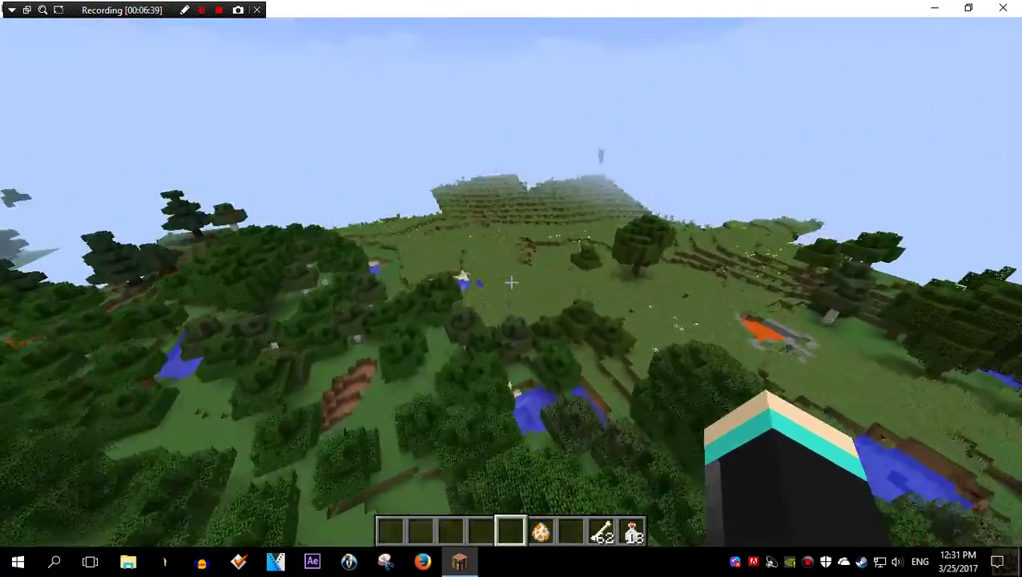
key(shift+w)
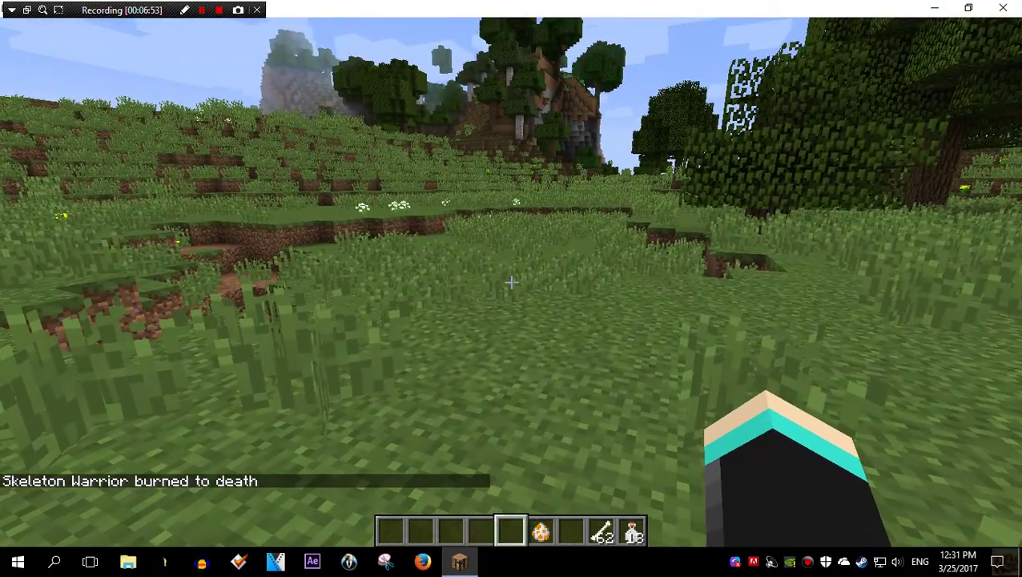
Take the glass-topped skeleton-making block from the Overlord items into the first hotbar slot and place it on the grass
key(e)
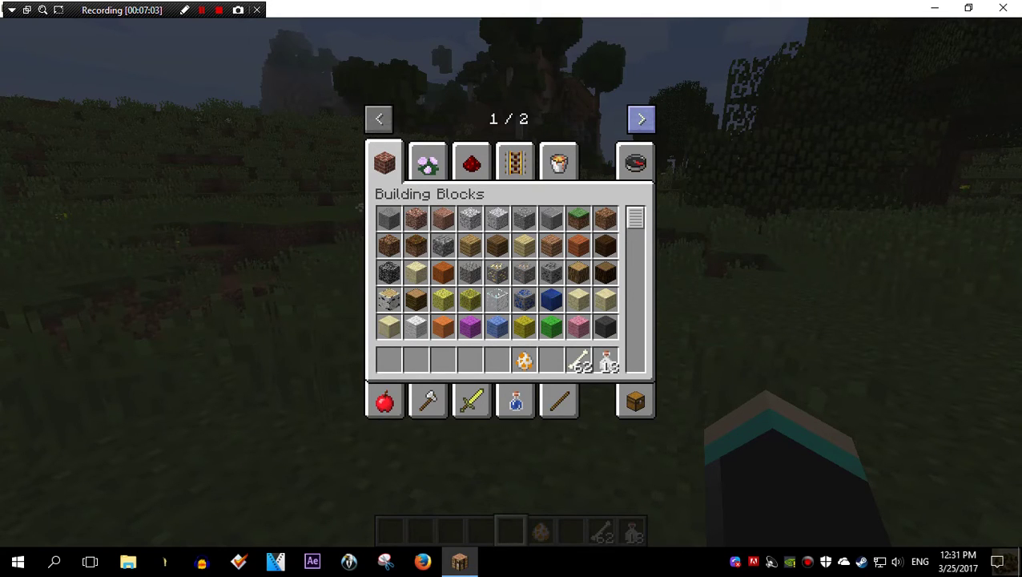
click(640, 119)
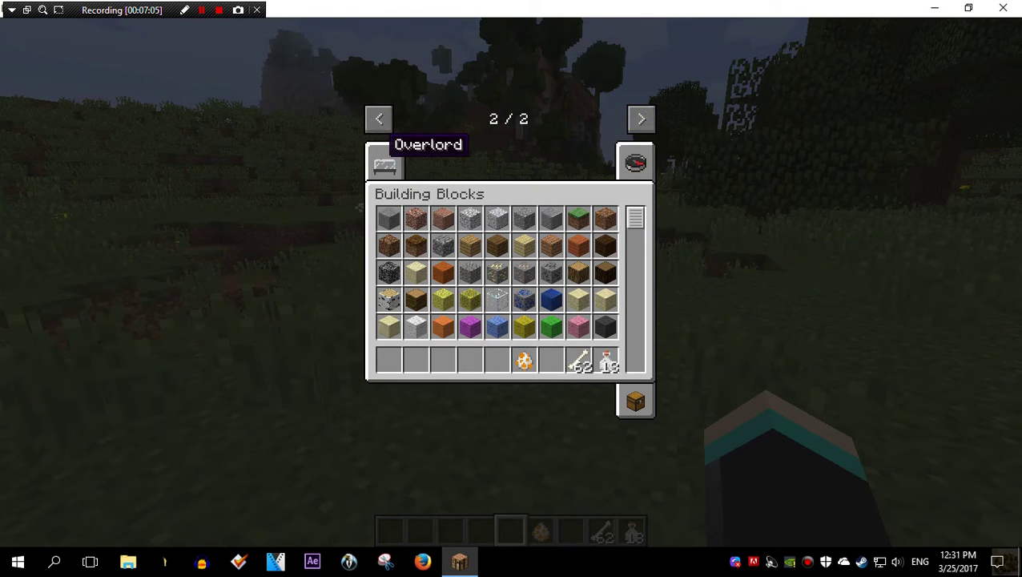
click(384, 166)
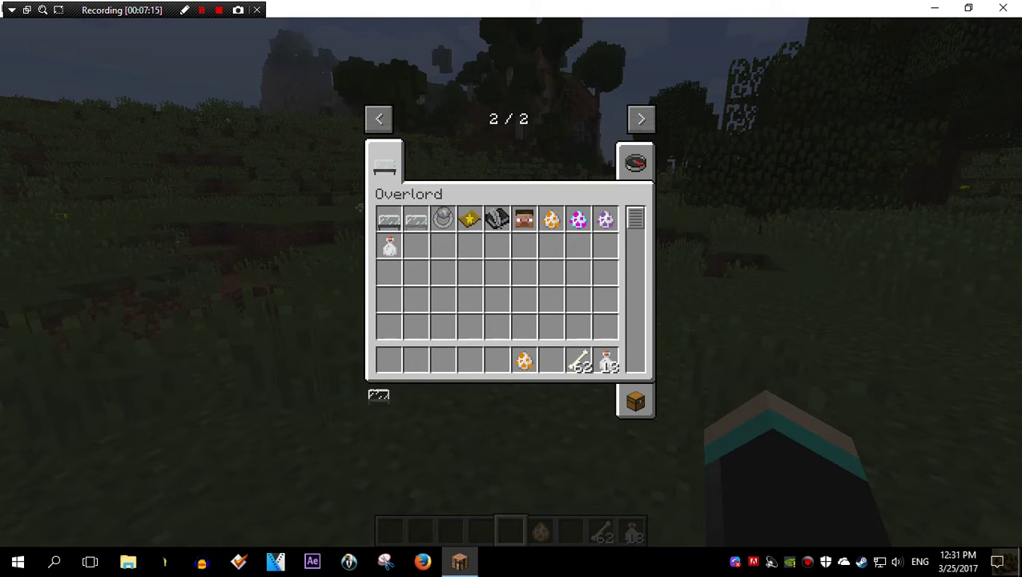
click(388, 361)
key(e)
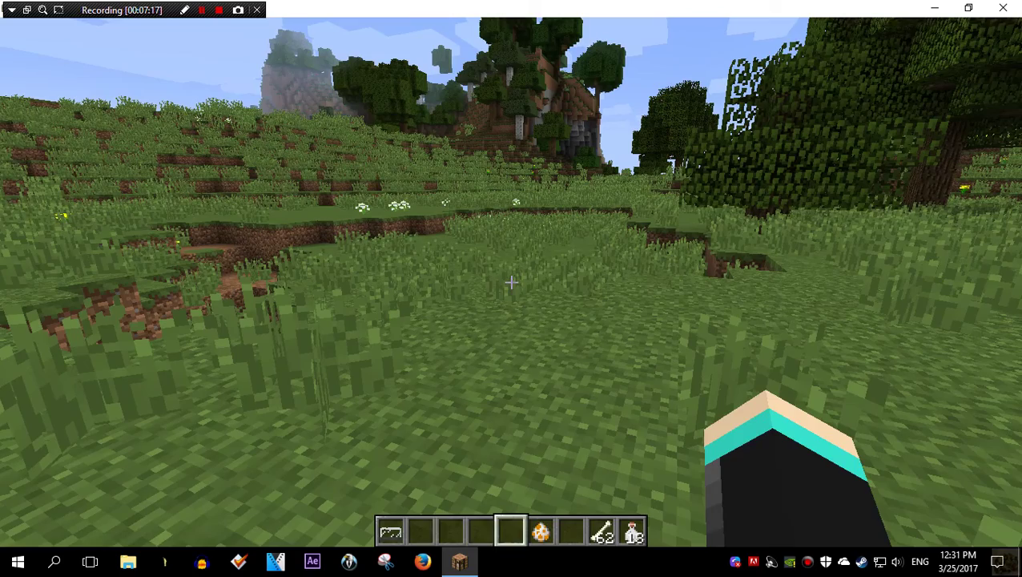
key(1)
right_click(511, 281)
Put two bones into the bone slots of the placed skeleton-making block
right_click(511, 281)
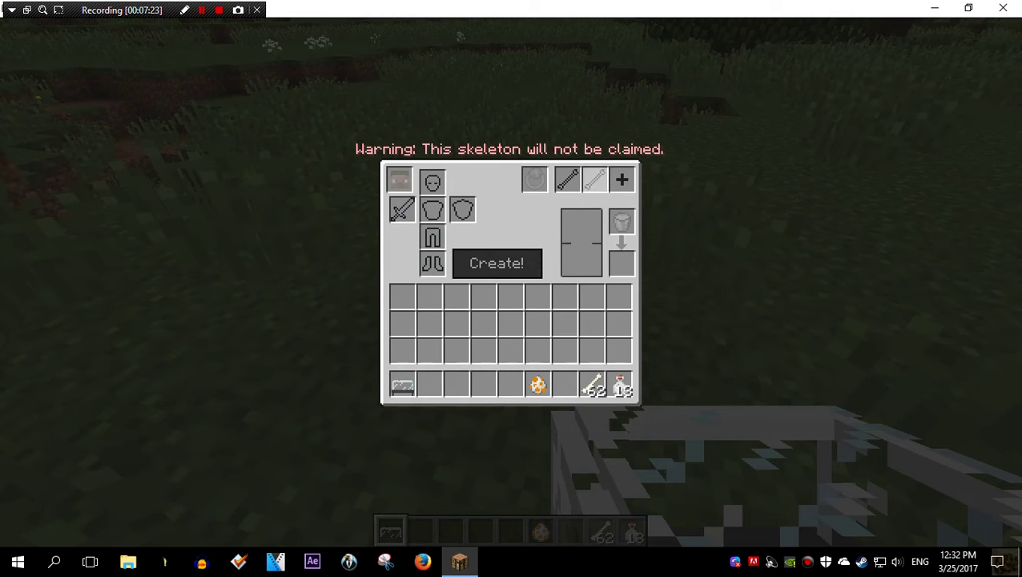
shift+click(592, 384)
click(593, 385)
right_click(574, 180)
click(591, 388)
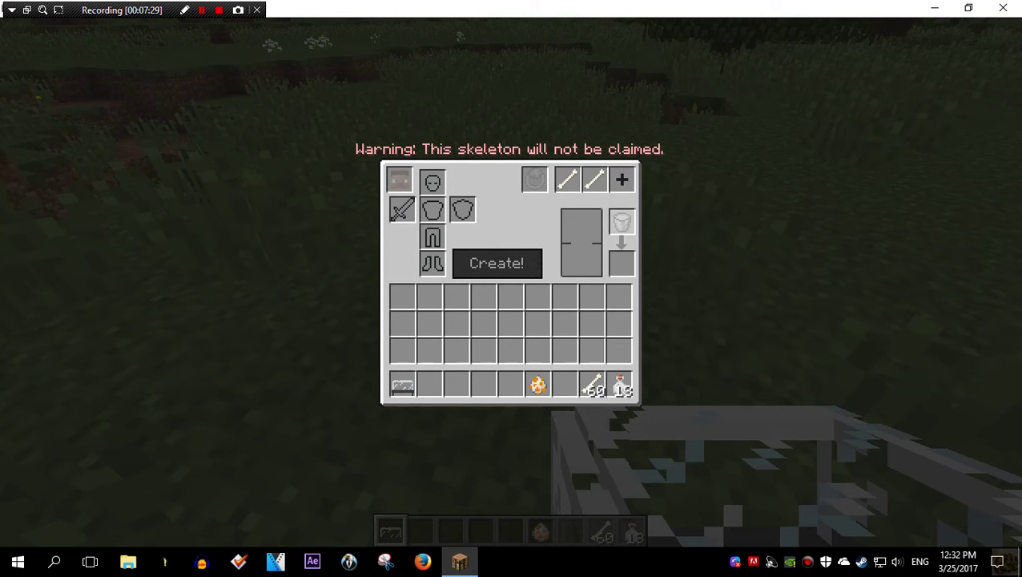
key(Escape)
key(e)
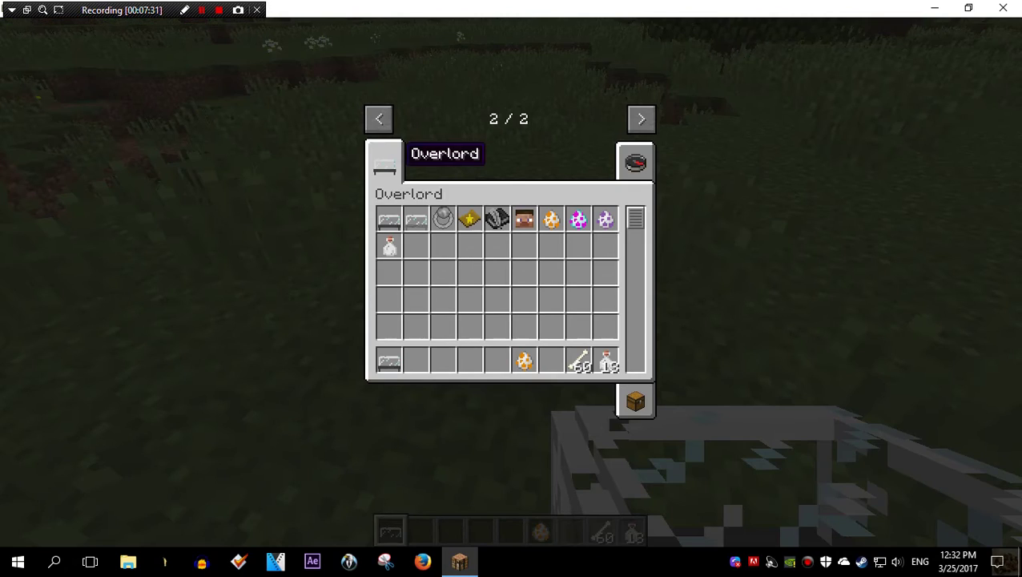
key(Escape)
Fill the skeleton-making block's milk gauge with two milk bottles from the hotbar
right_click(511, 281)
click(622, 386)
click(621, 225)
click(619, 387)
key(Escape)
Add a diamond helmet, chestplate, leggings, boots and sword from the Combat items to the hotbar
key(e)
click(378, 118)
click(471, 401)
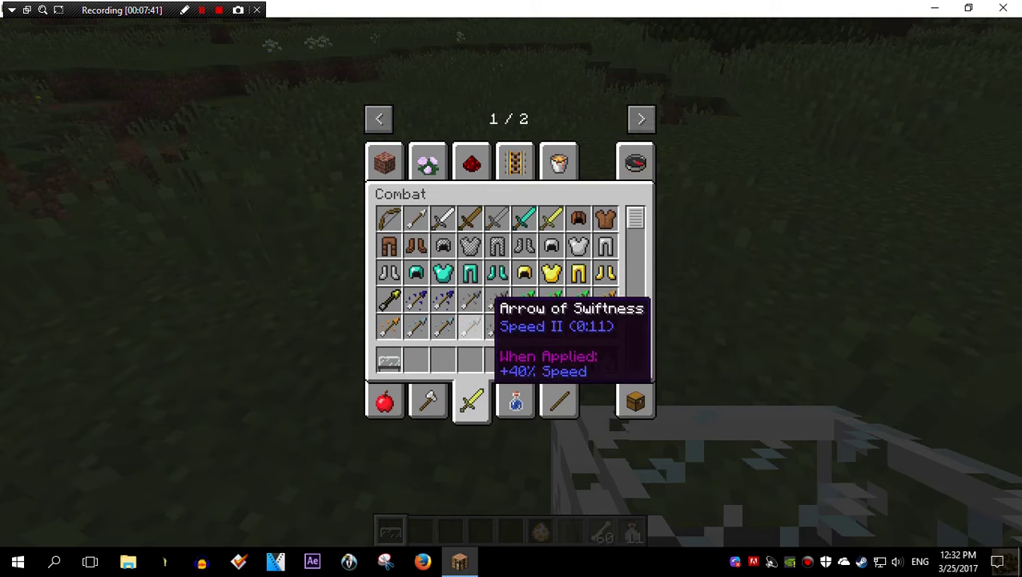
click(416, 272)
click(415, 361)
click(442, 272)
click(443, 360)
click(469, 280)
click(490, 275)
click(490, 274)
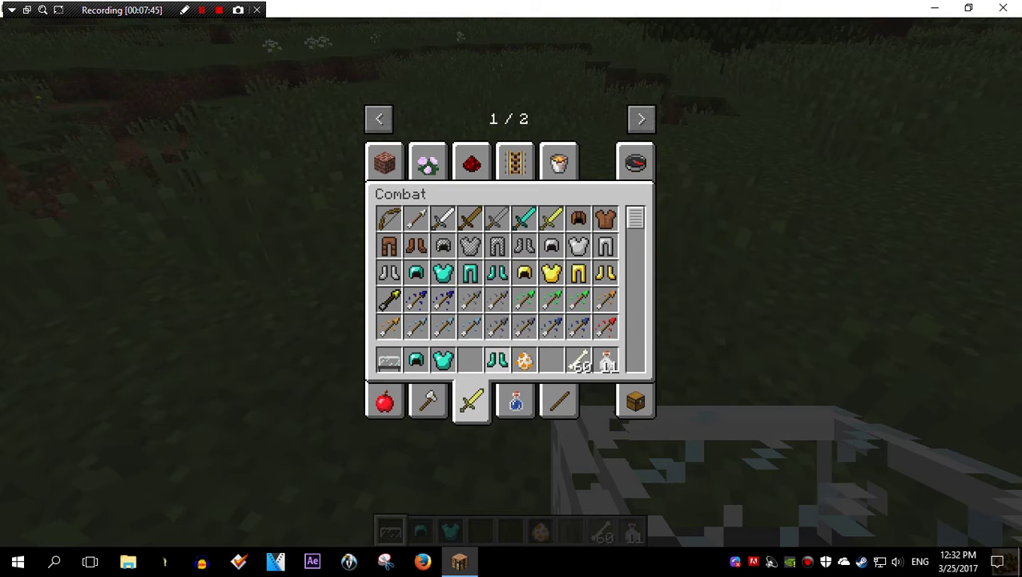
click(497, 359)
click(470, 273)
click(470, 361)
click(524, 218)
click(549, 360)
key(e)
Equip the skeleton-making block with the diamond helmet, chestplate, leggings, boots and sword
right_click(511, 289)
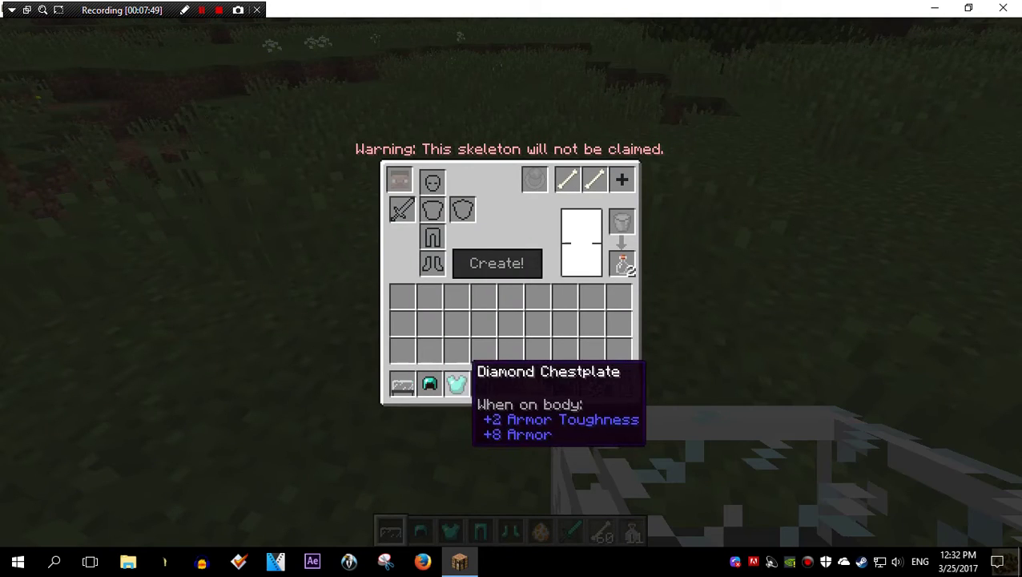
shift+click(457, 384)
click(429, 384)
click(433, 180)
shift+click(510, 384)
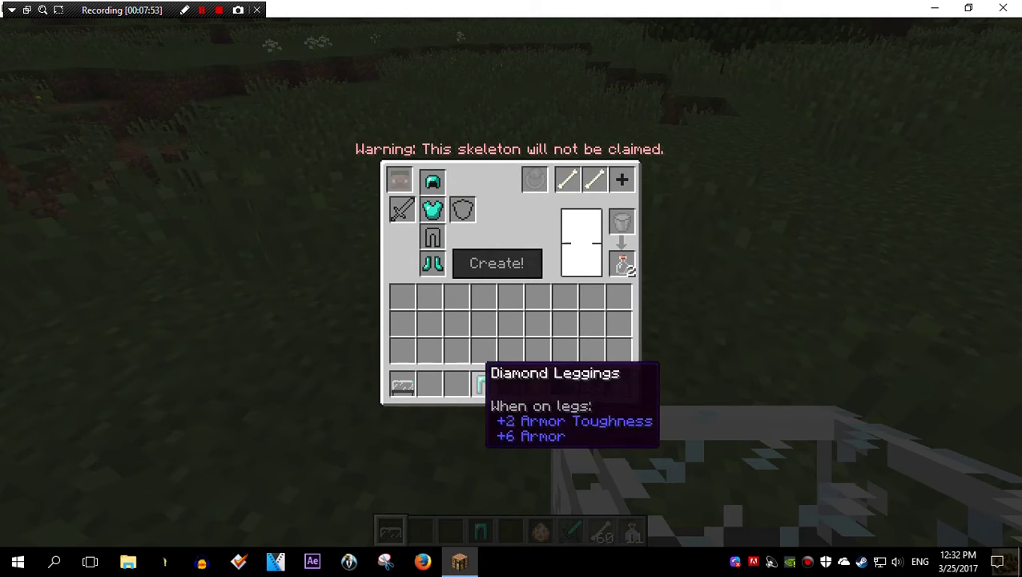
shift+click(482, 385)
click(563, 384)
click(402, 209)
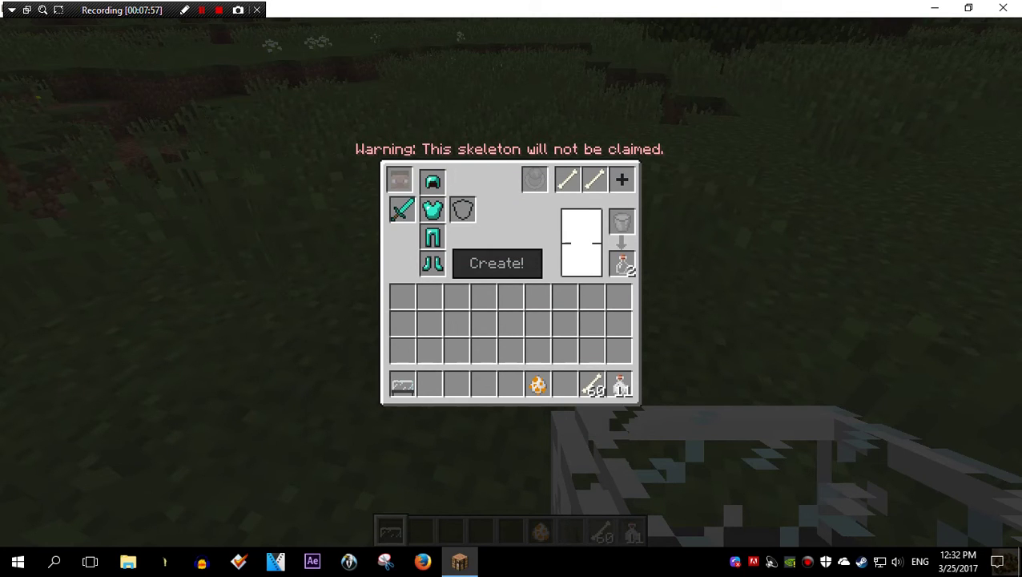
key(Escape)
Take the ring-shaped item from the Overlord items and put it in the skeleton-making block's matching slot
key(e)
click(471, 401)
click(641, 118)
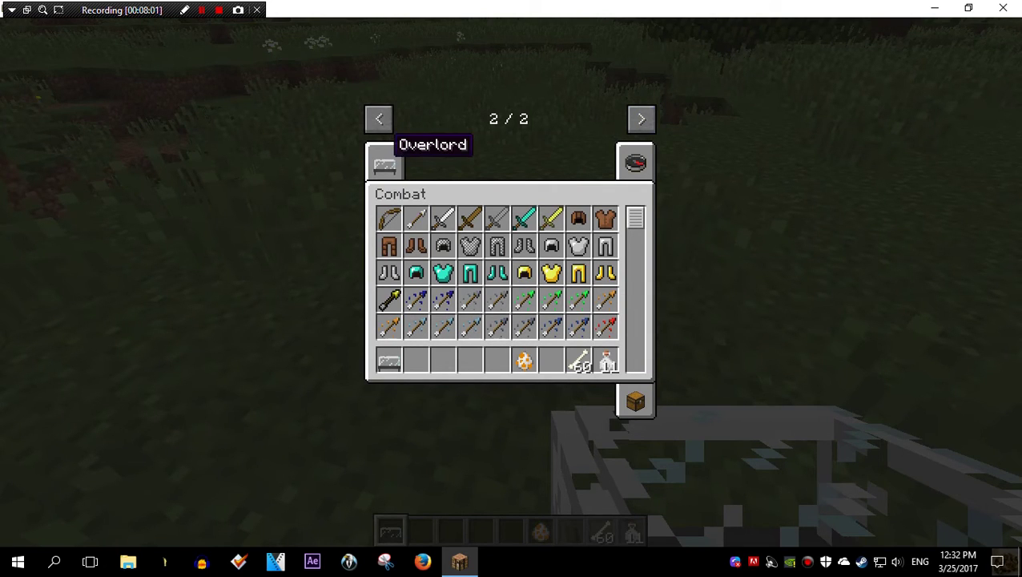
click(384, 161)
click(443, 218)
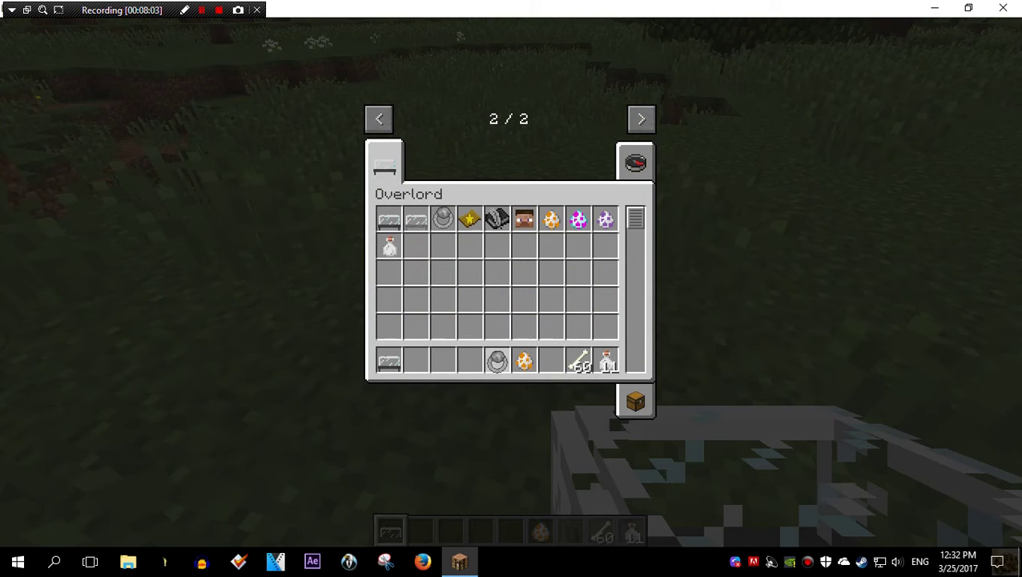
click(496, 361)
key(Escape)
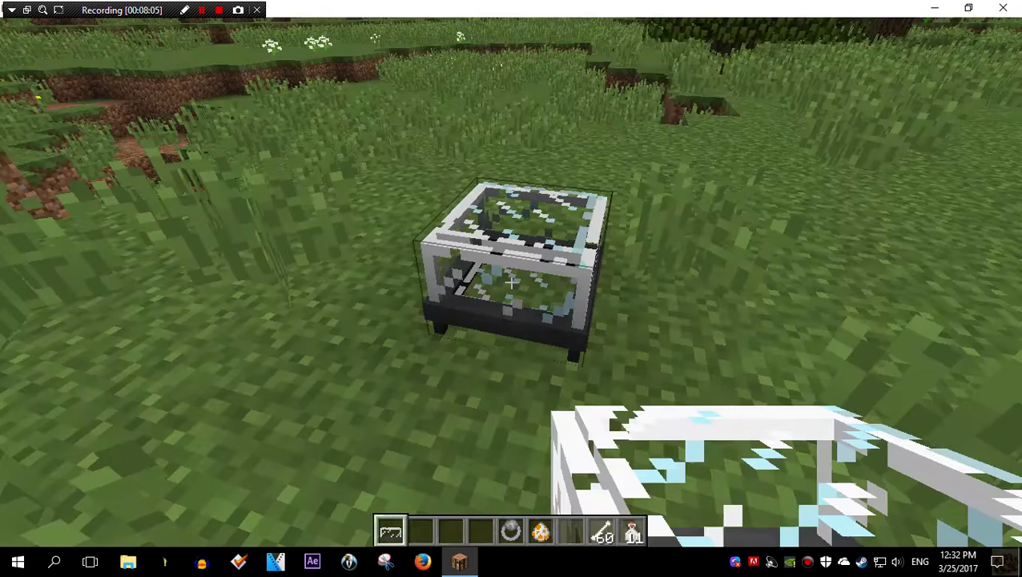
right_click(511, 282)
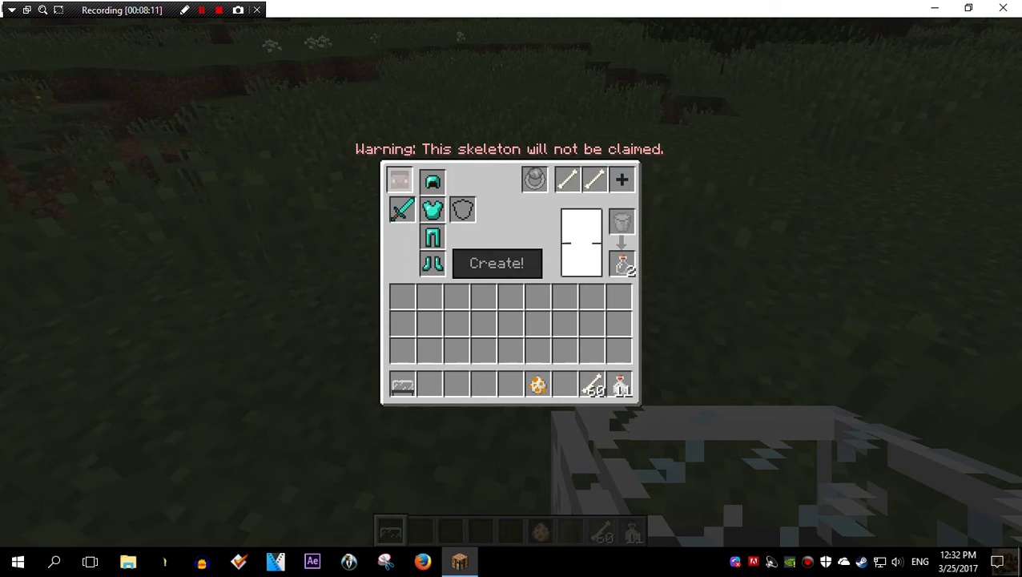
key(Escape)
Take the player head from the Overlord items and put it in the skeleton-making block's head slot
key(e)
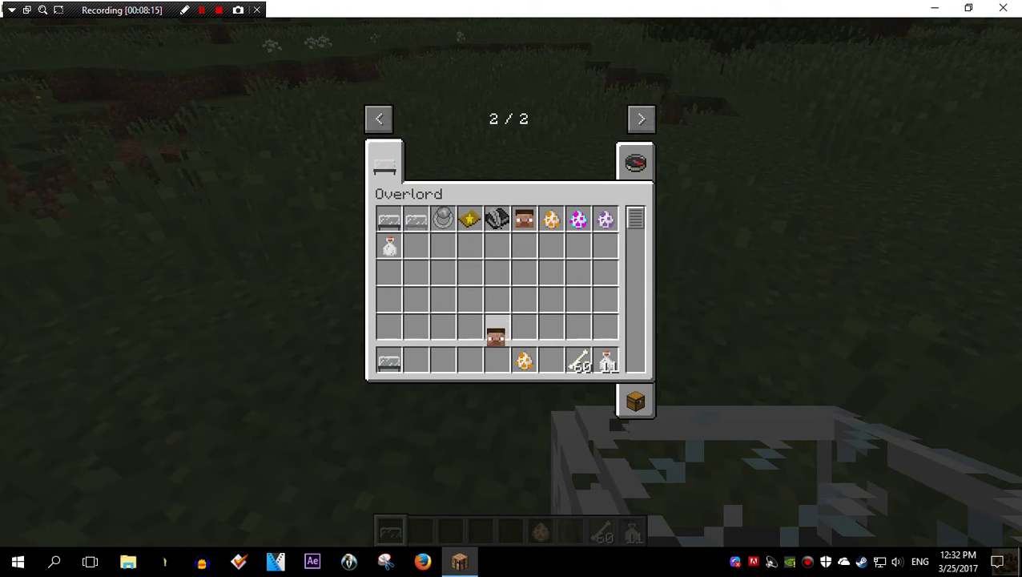
click(471, 358)
key(Escape)
right_click(511, 289)
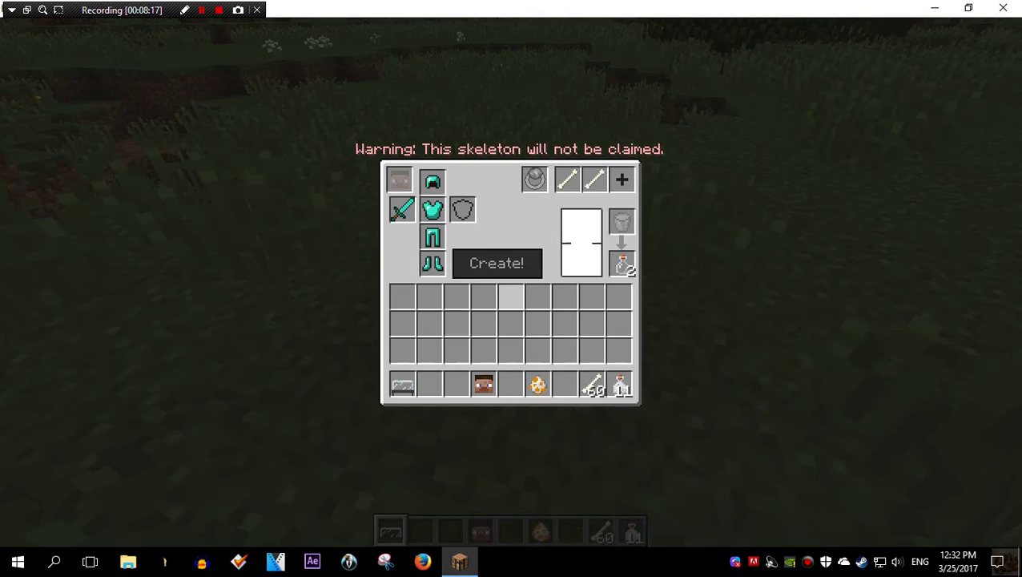
shift+click(483, 383)
click(399, 180)
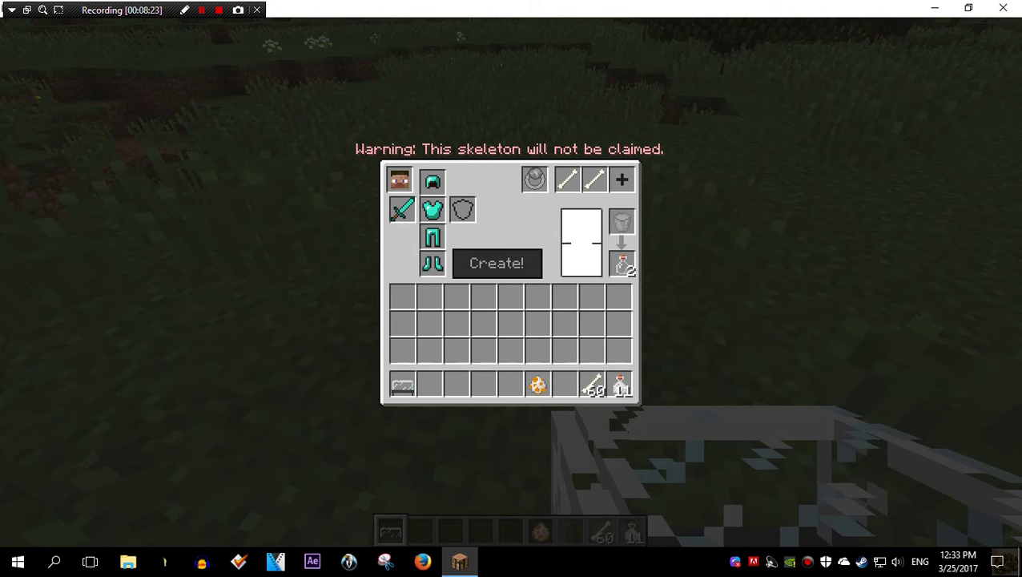
Try to add another milk bottle to the skeleton-making block, take it back out, and close the block
right_click(534, 179)
click(592, 385)
click(589, 387)
click(620, 385)
click(622, 221)
click(622, 221)
click(620, 386)
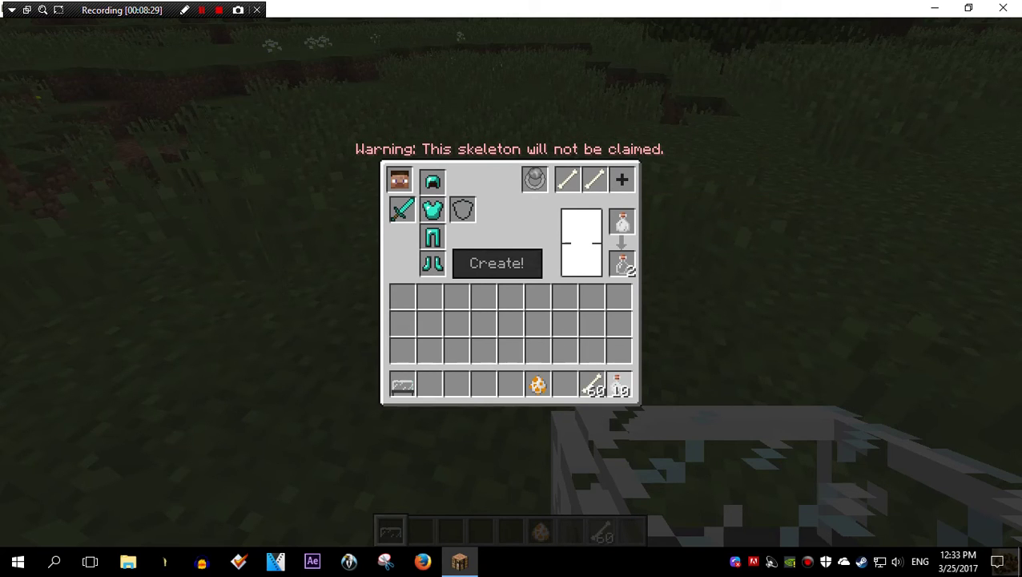
click(617, 385)
click(621, 222)
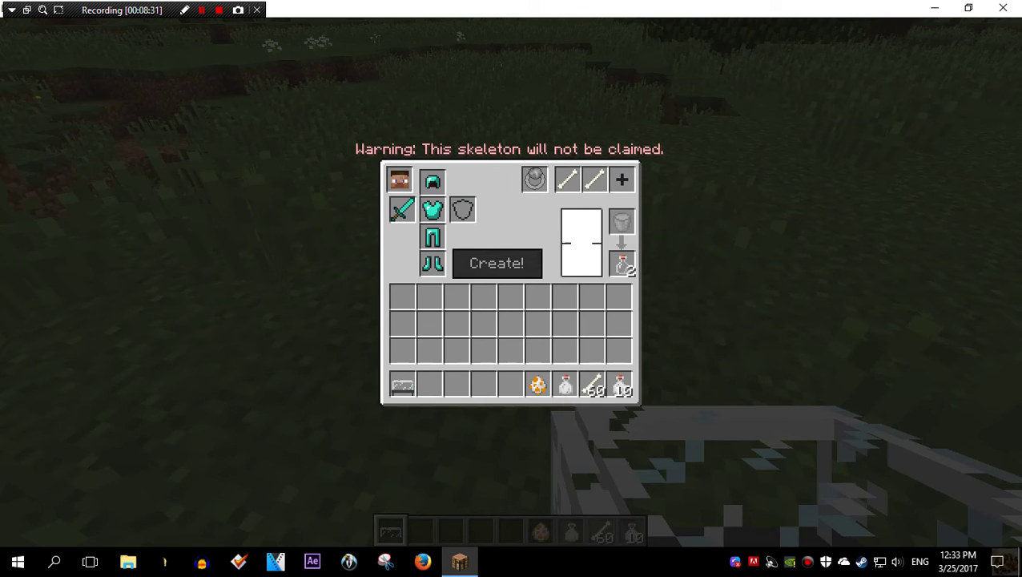
key(e)
Put the orange-spotted skeleton placer egg from the Overlord items in the third hotbar slot and spawn a skeleton near the block
key(e)
key(e)
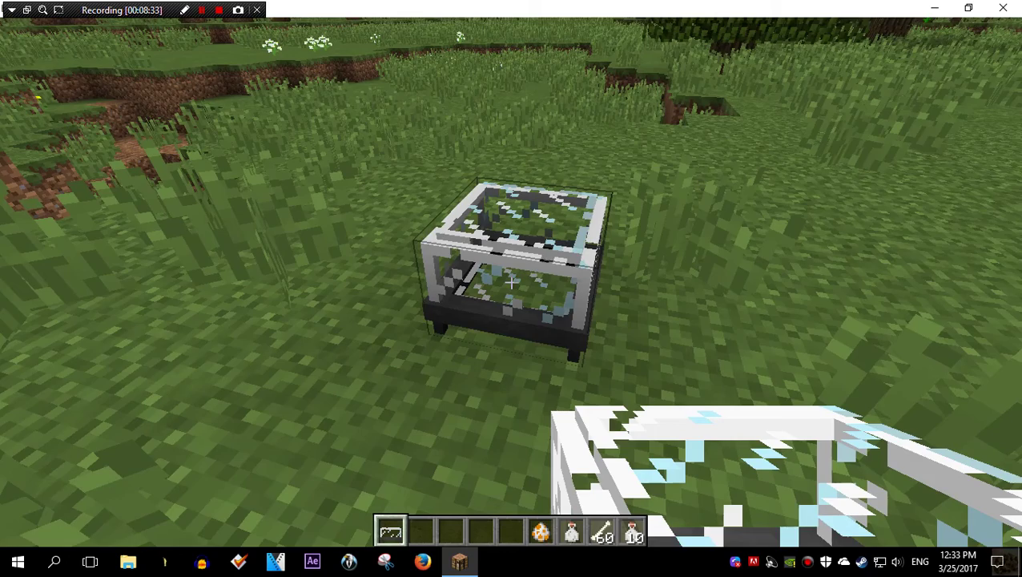
key(e)
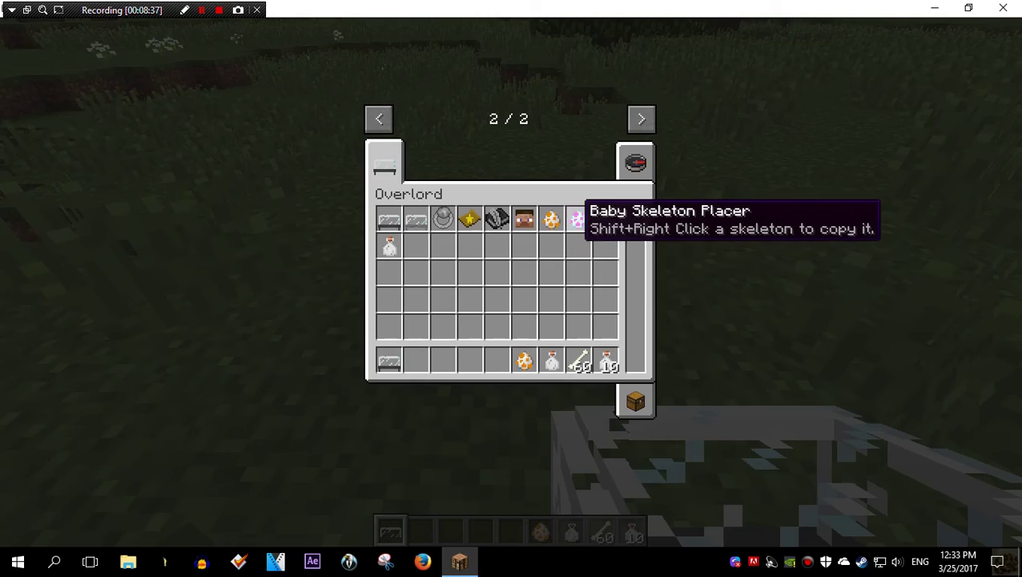
click(551, 219)
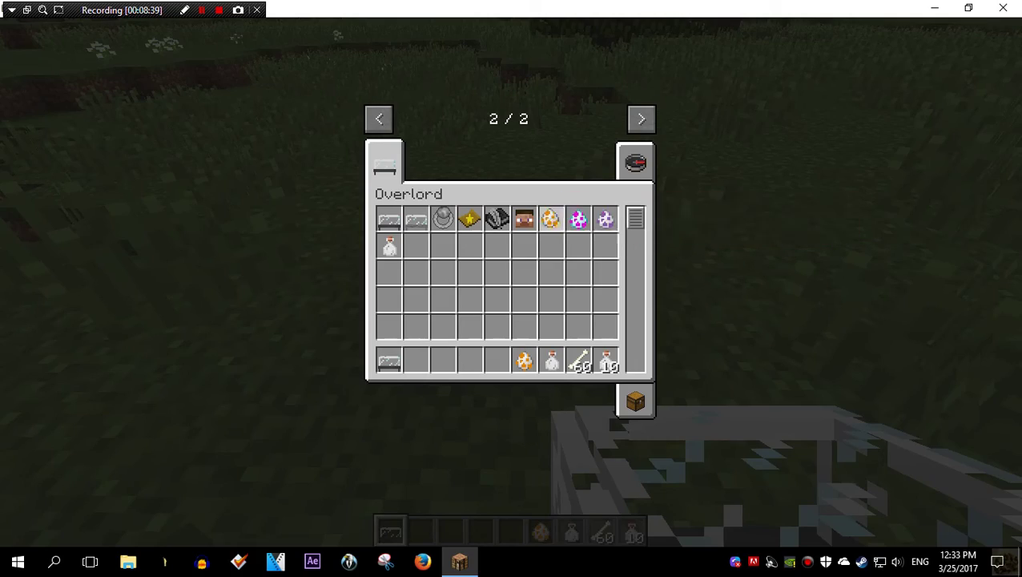
click(443, 360)
key(e)
key(3)
right_click(511, 282)
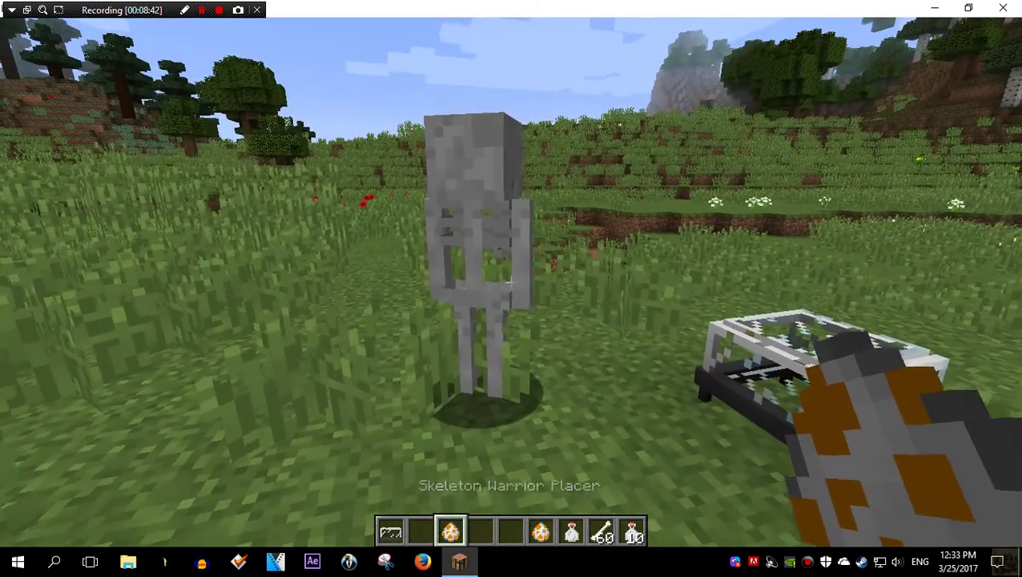
View the spawned skeleton's equipment slots, squad setting and behaviour options
right_click(511, 282)
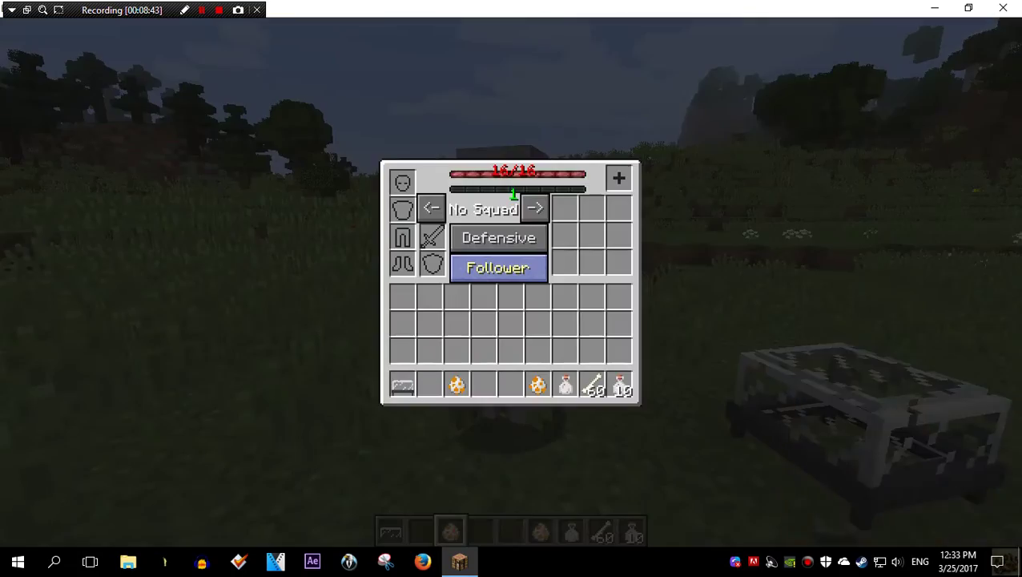
key(e)
right_click(511, 282)
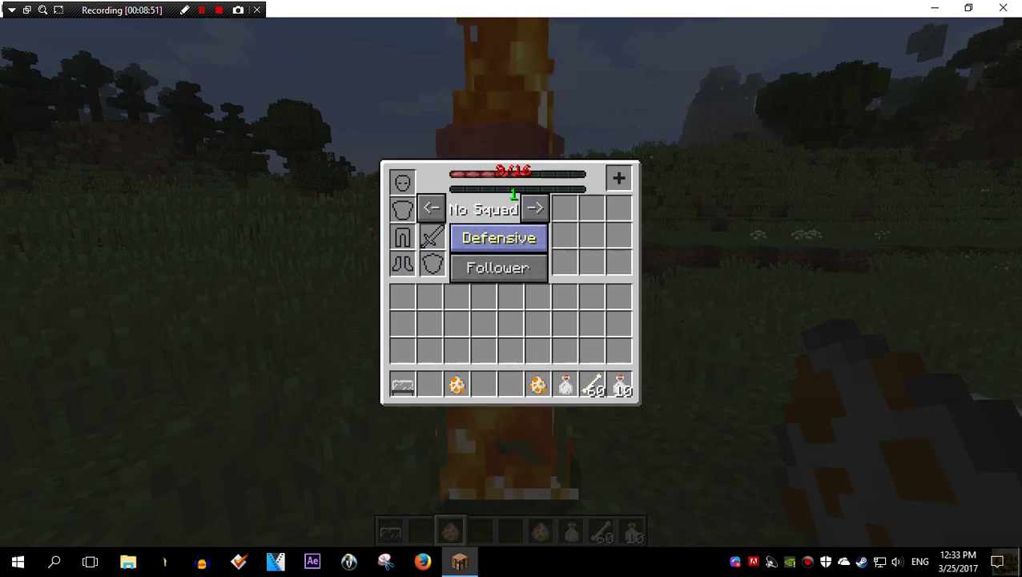
key(Escape)
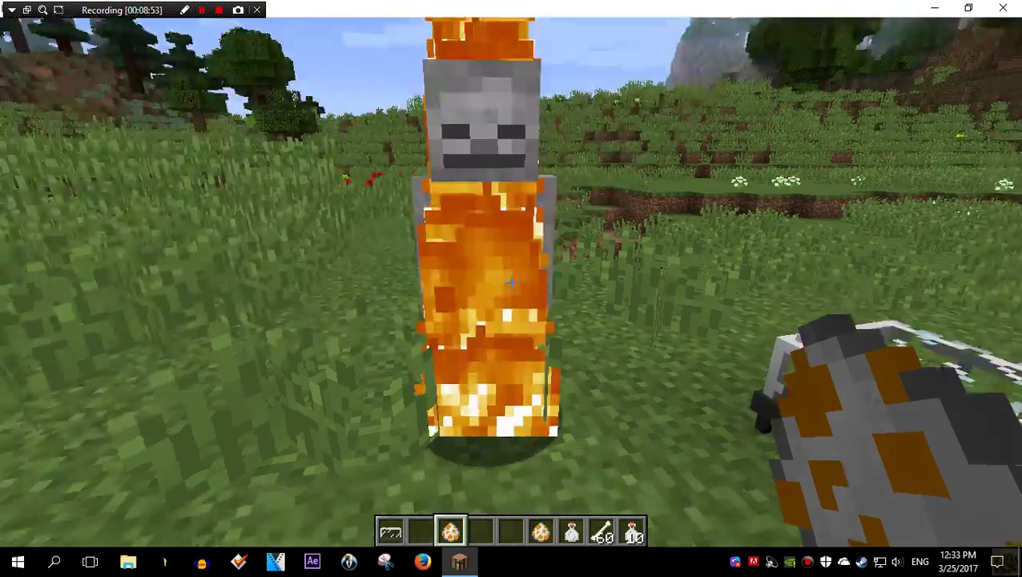
key(d)
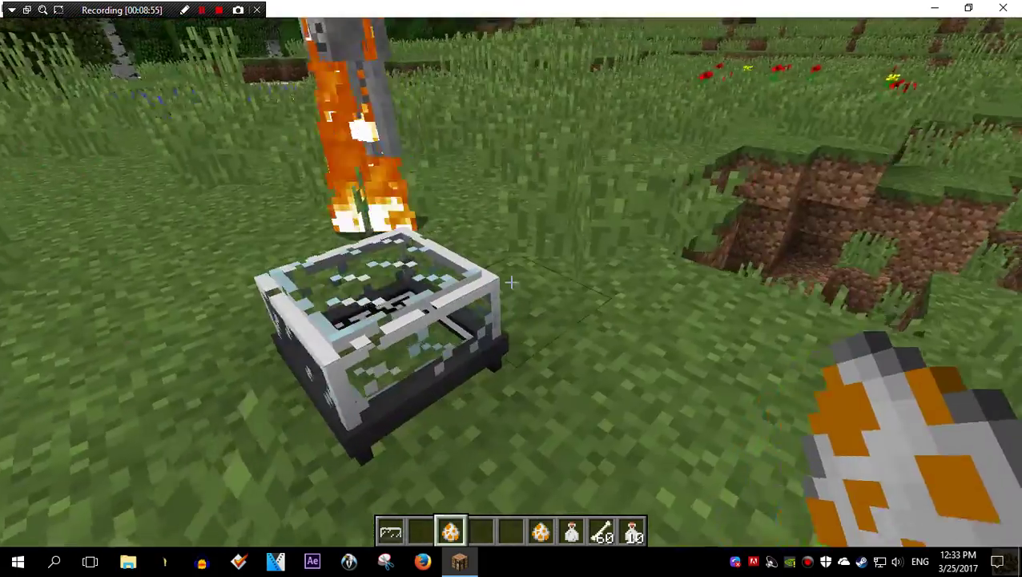
key(a)
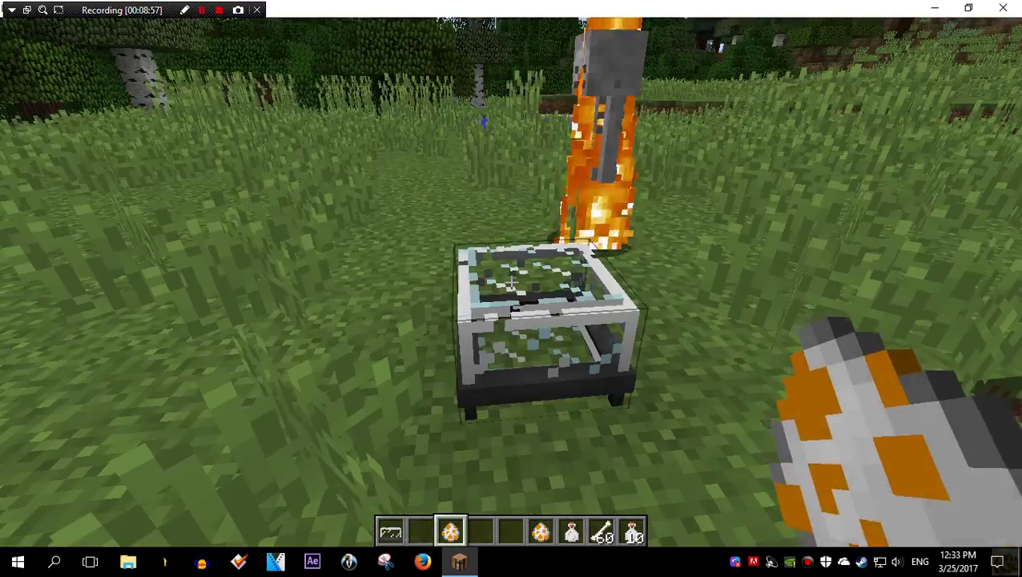
key(w)
key(w)
key(space)
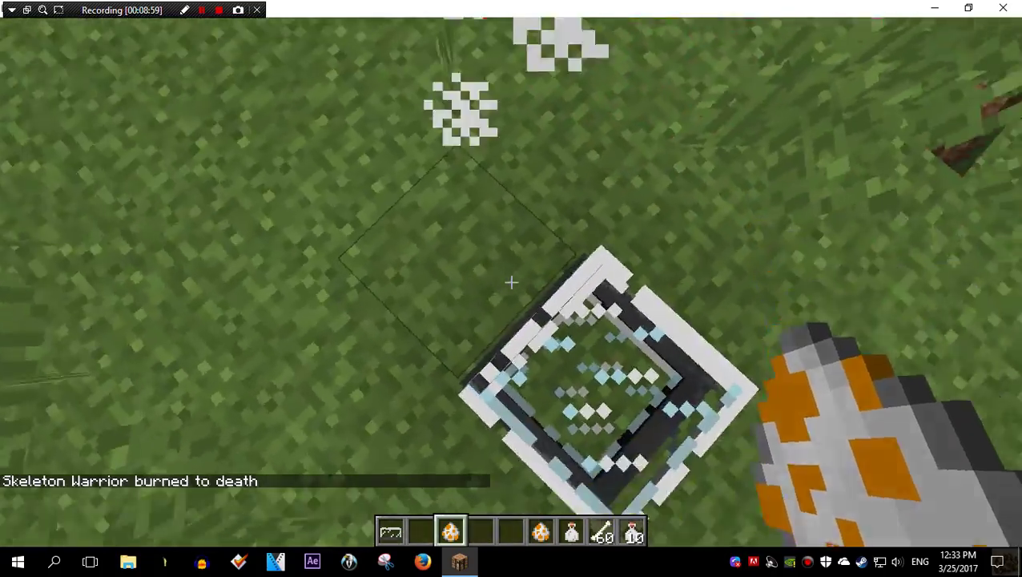